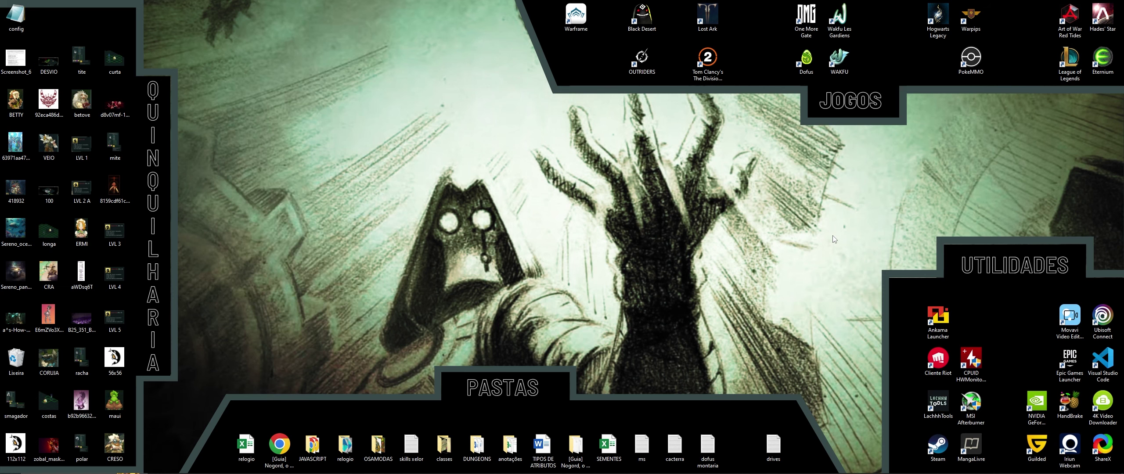
Switch to WAKFU and start a 0% Rolha de Poço training fight with Grão-mestre Kano, placing the character near the arena's centre.
key("alt+Tab")
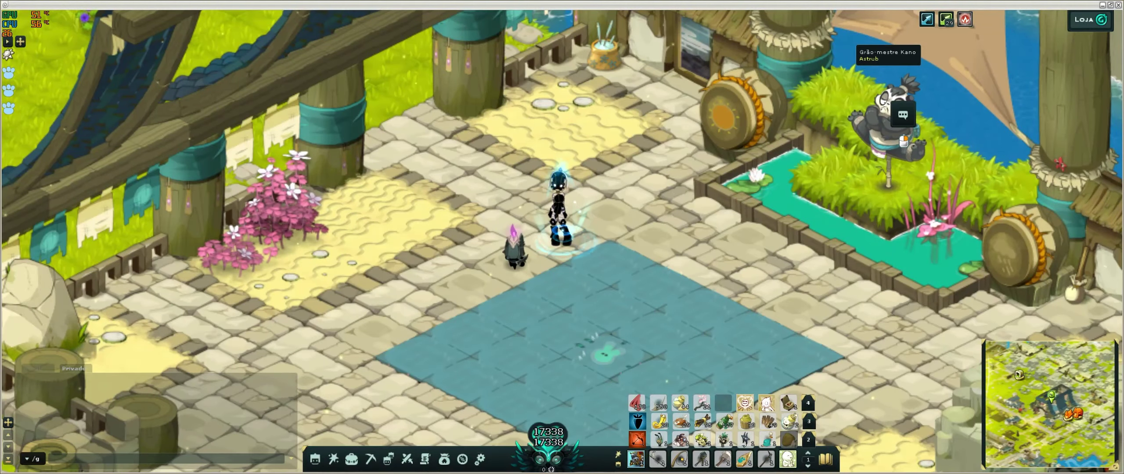
left_click(902, 115)
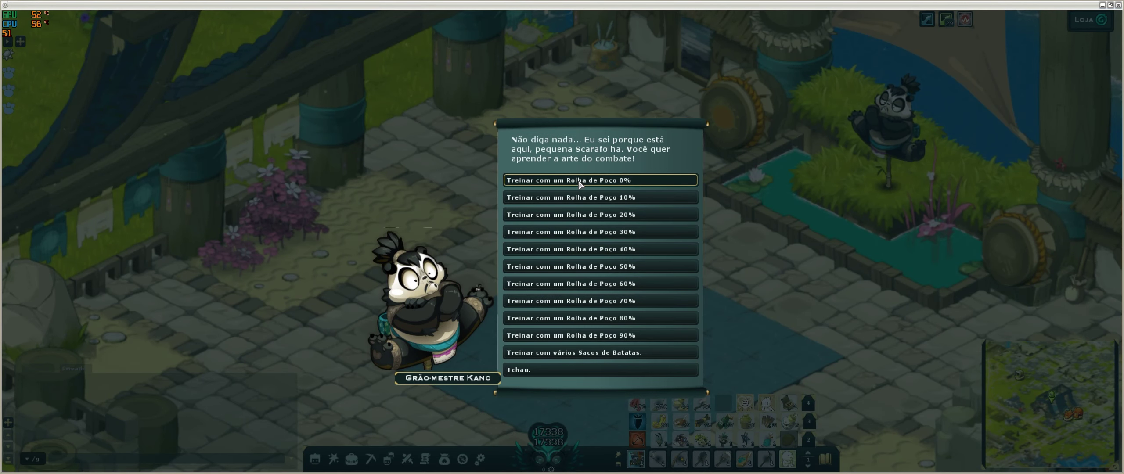
left_click(580, 183)
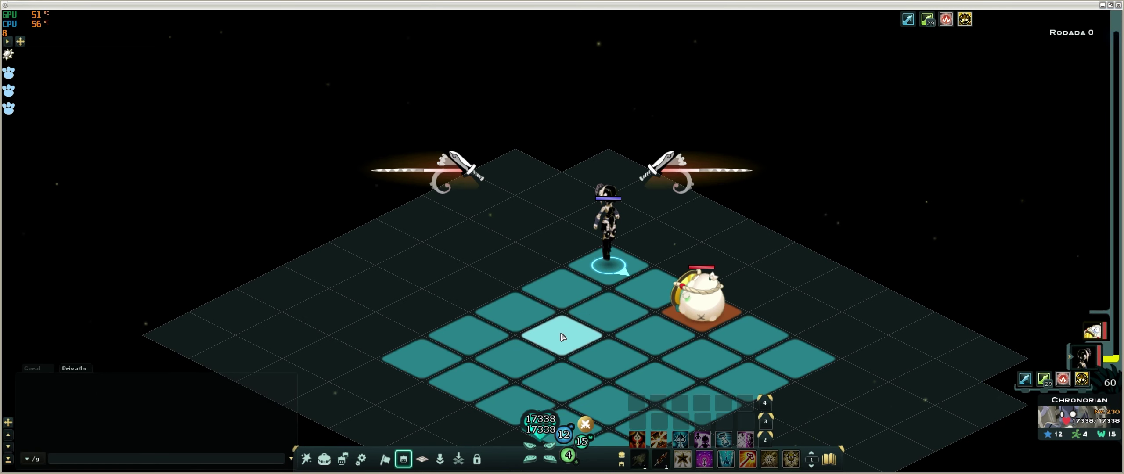
left_click(562, 337)
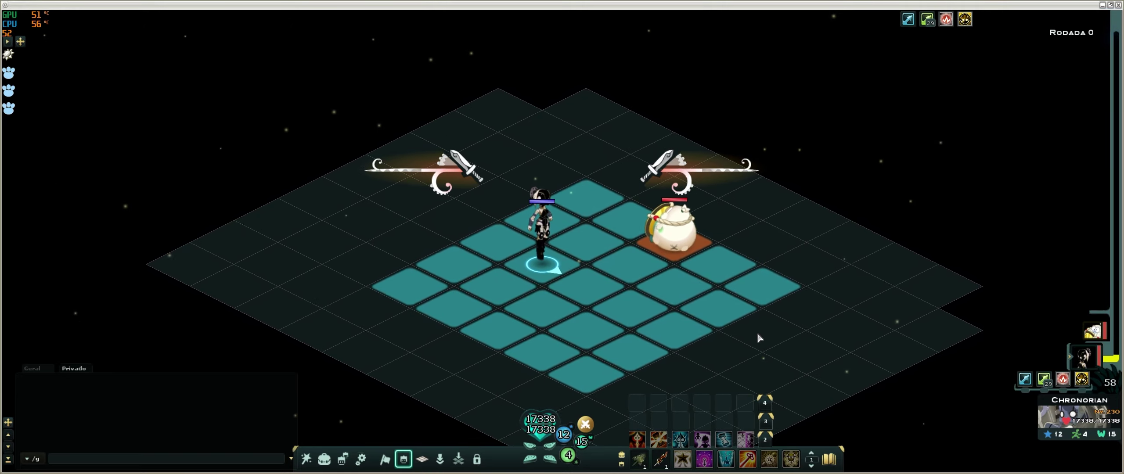
key("F1")
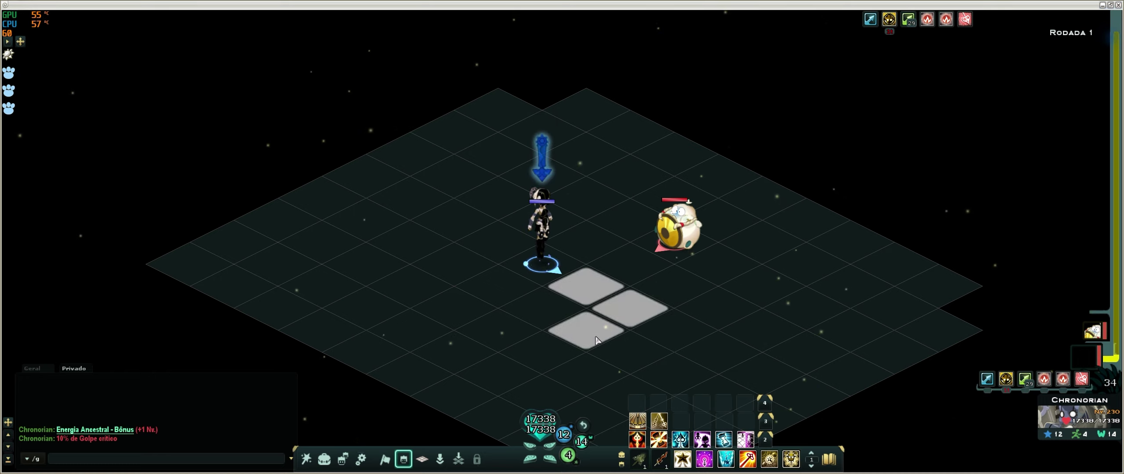
Cast Devoção on the character and Suspensão and Martel'hora on the Rolha de Poço, and leave the fight.
key("3")
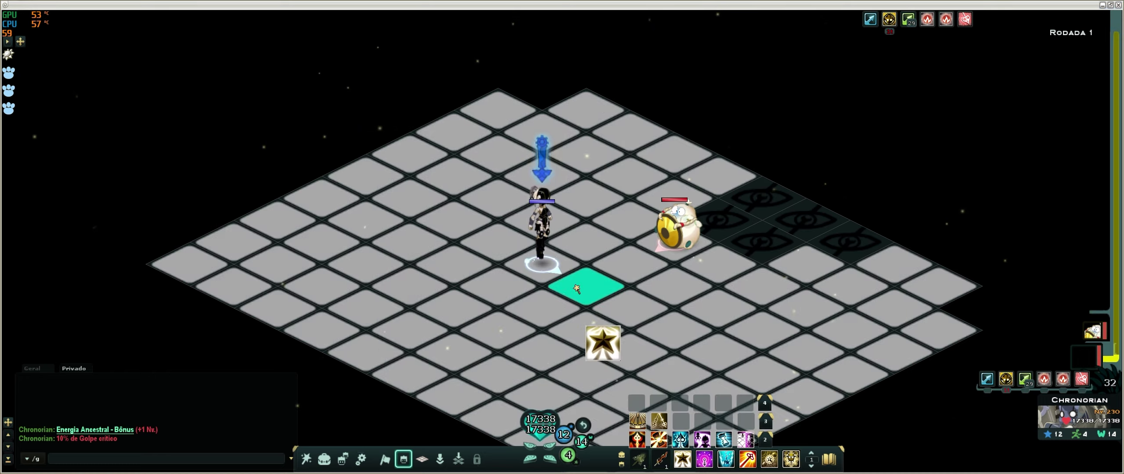
left_click(553, 267)
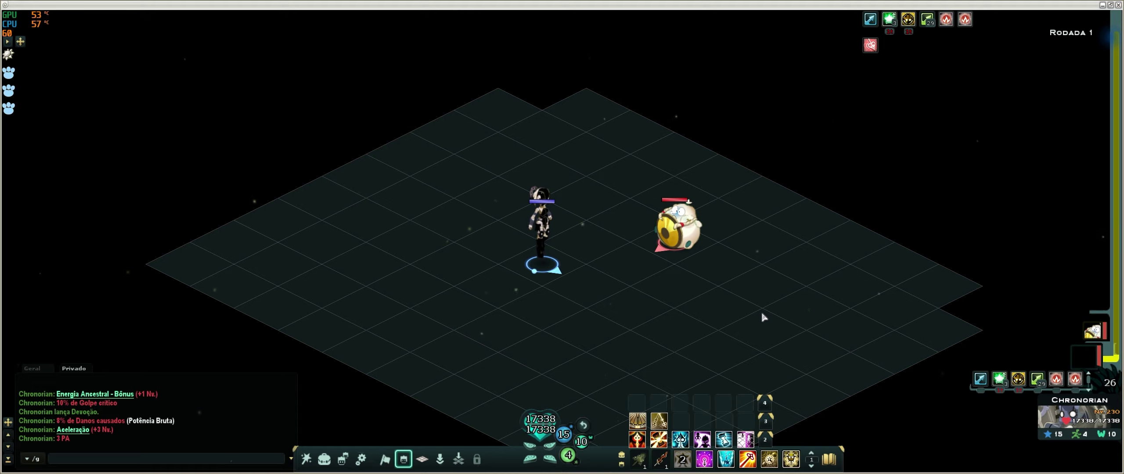
key("2")
left_click(678, 230)
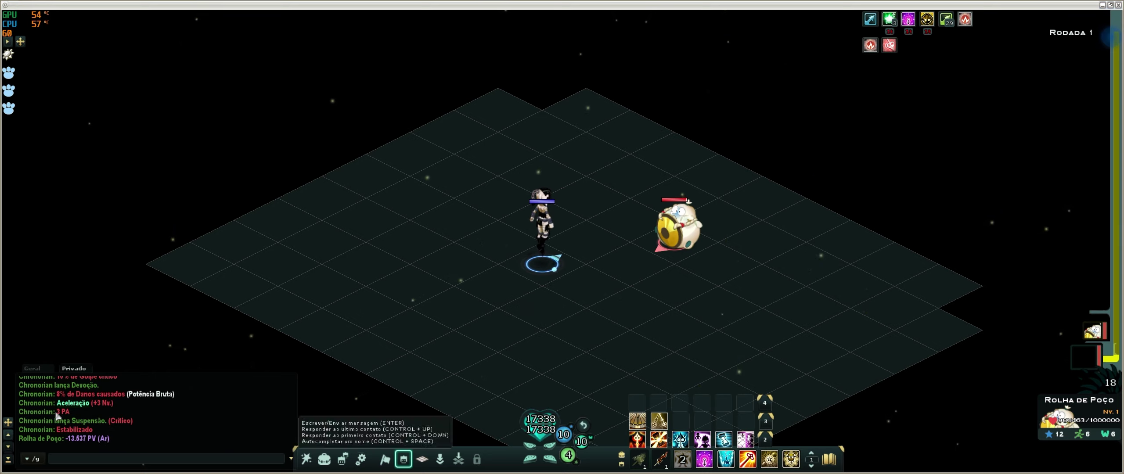
key("5")
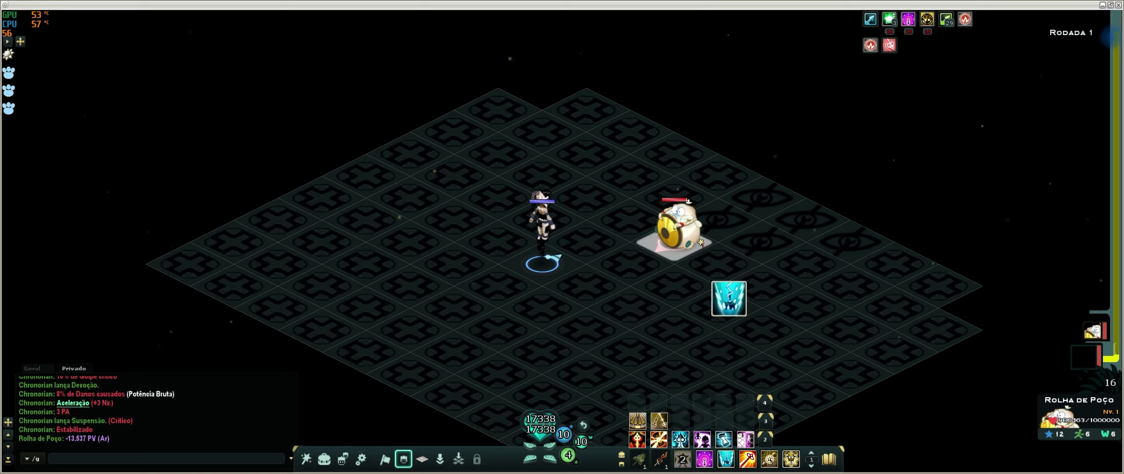
left_click(700, 241)
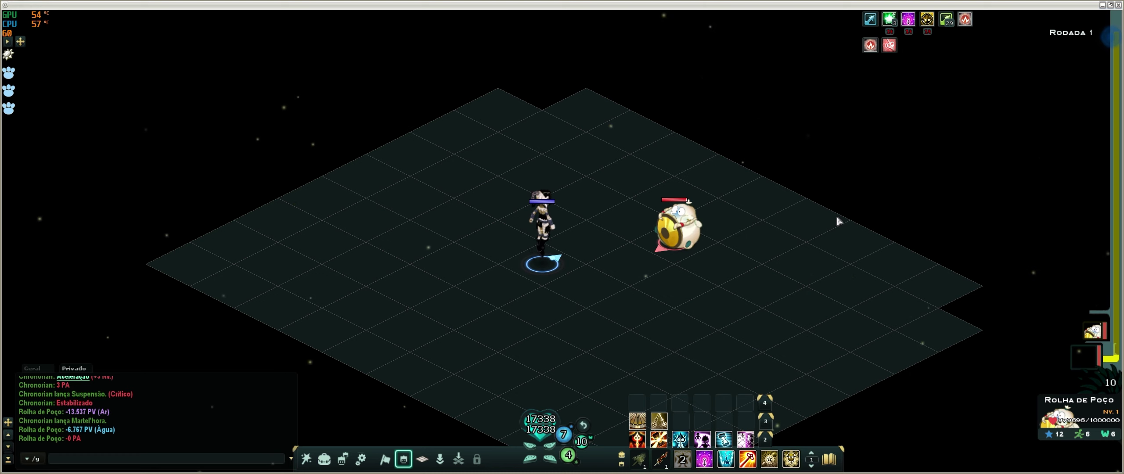
key("Return")
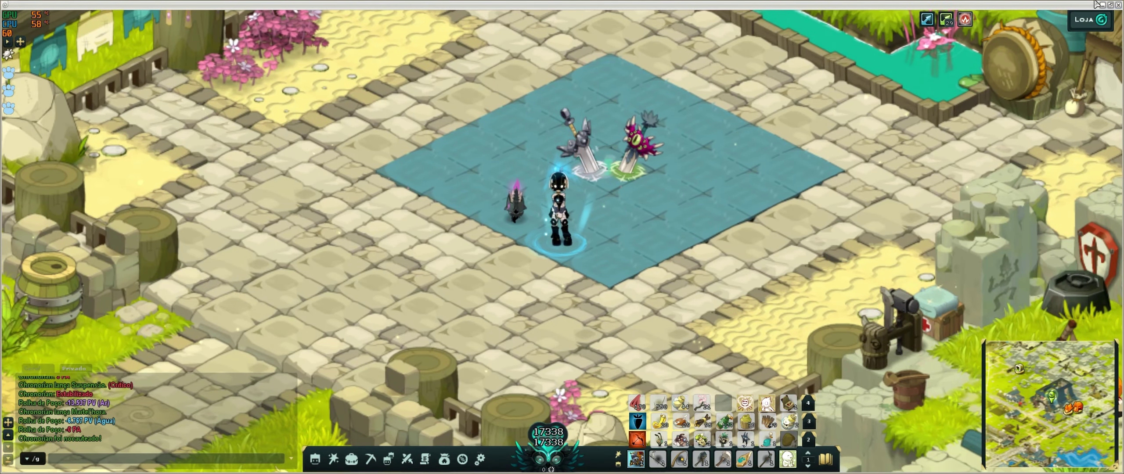
Minimize the game and open AMD Software: Adrenalin Edition from the desktop, moving its window higher.
left_click(1103, 5)
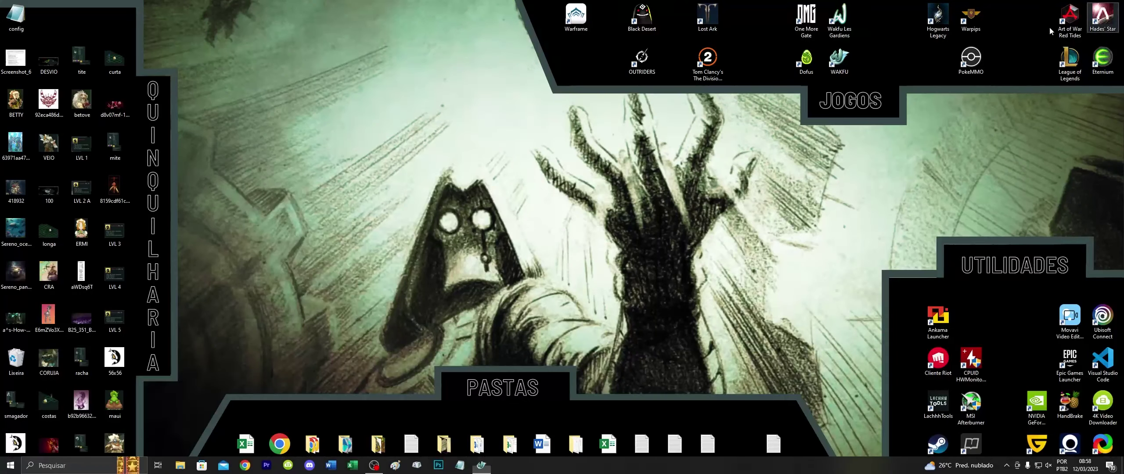
right_click(727, 172)
right_click(744, 204)
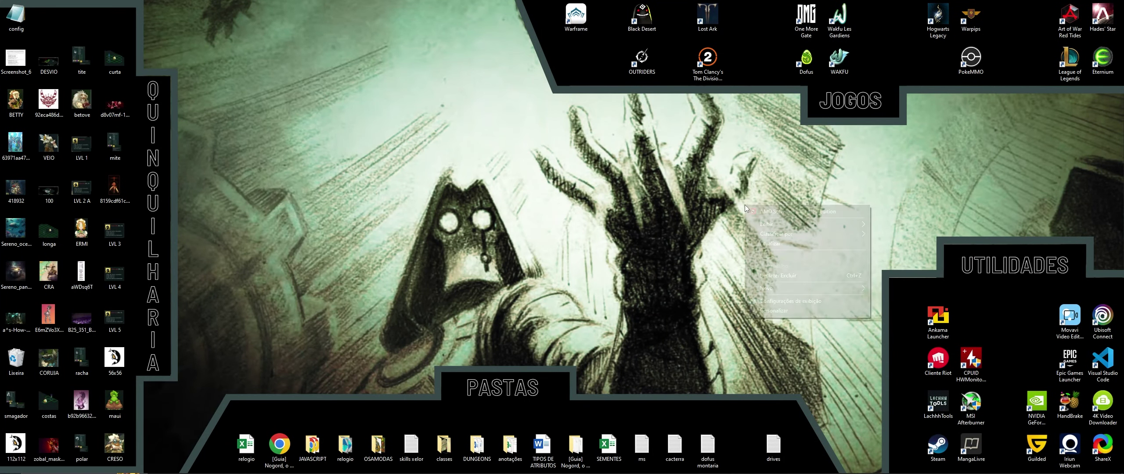
left_click(797, 212)
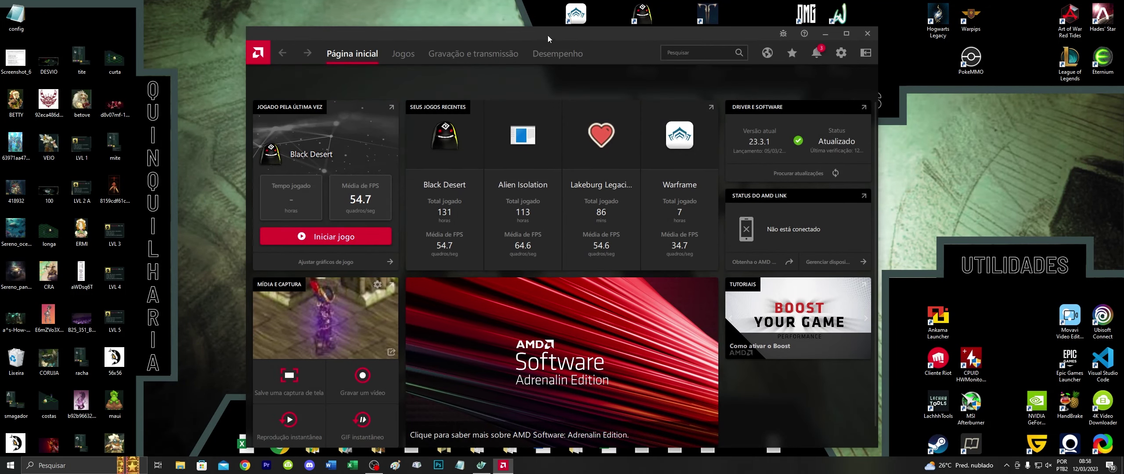
left_click_drag(548, 35, 545, 12)
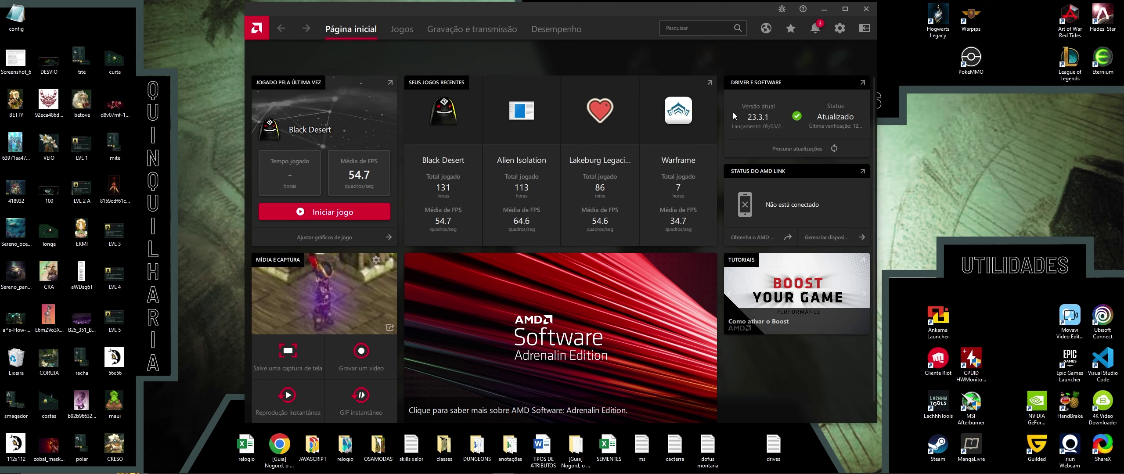
Open the drives notes file from the desktop and arrange it beside the AMD Software window.
right_click(1027, 211)
left_click(1024, 190)
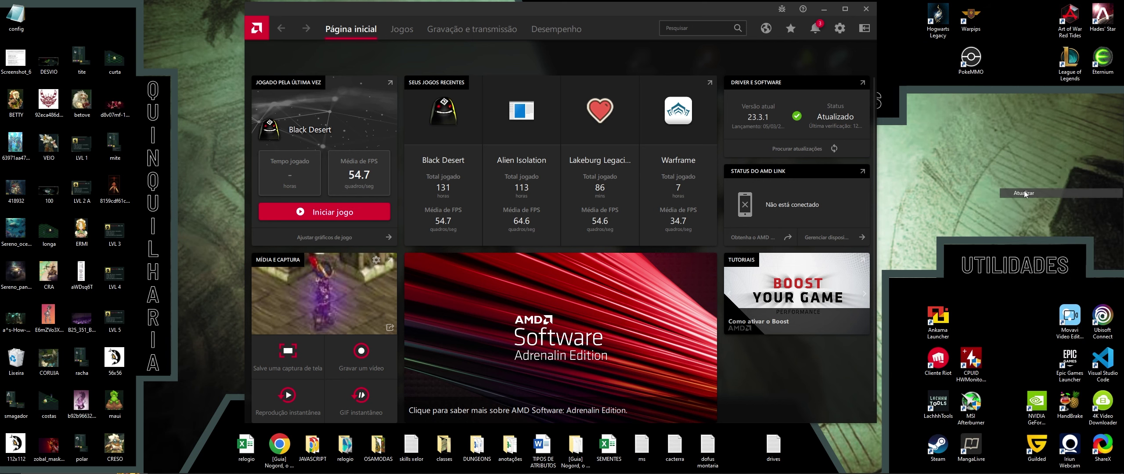
double_click(772, 445)
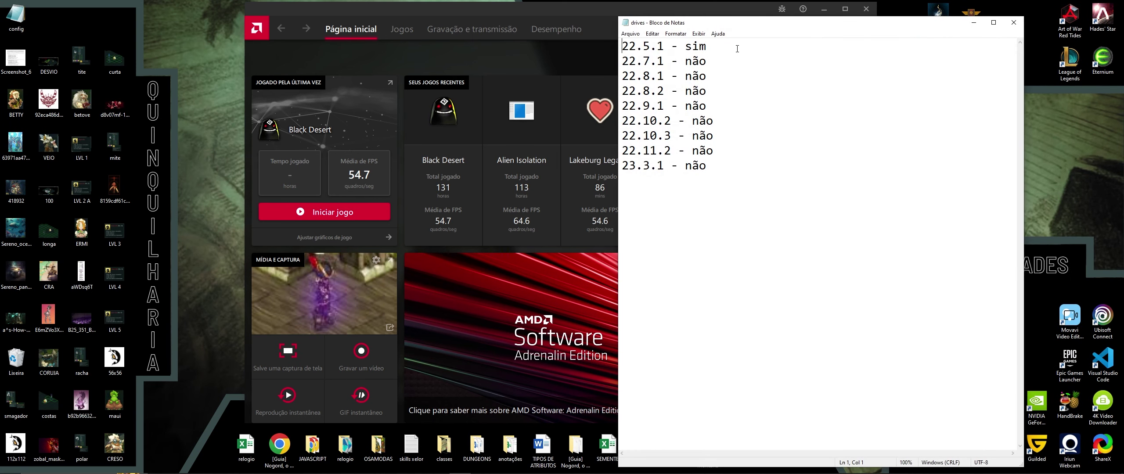
left_click_drag(738, 18, 899, 107)
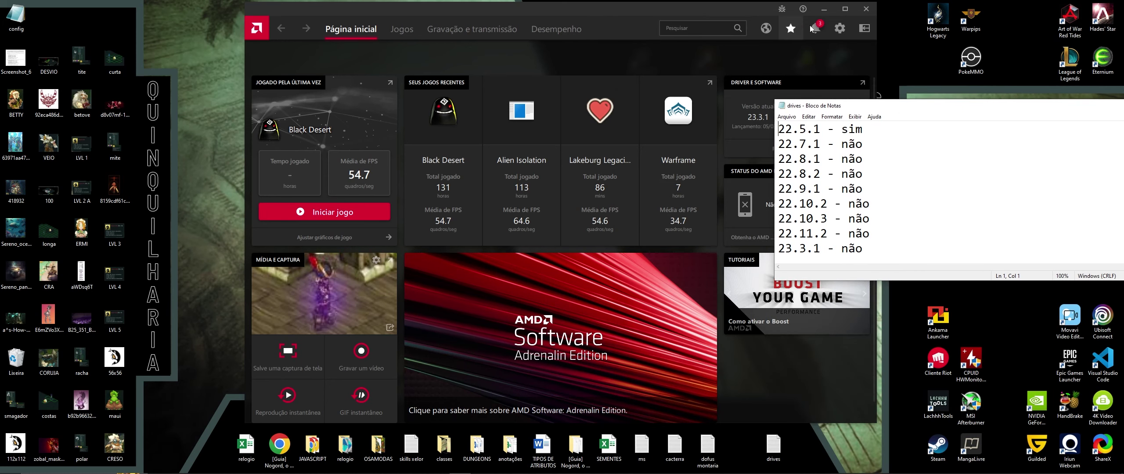
left_click_drag(699, 11, 546, 10)
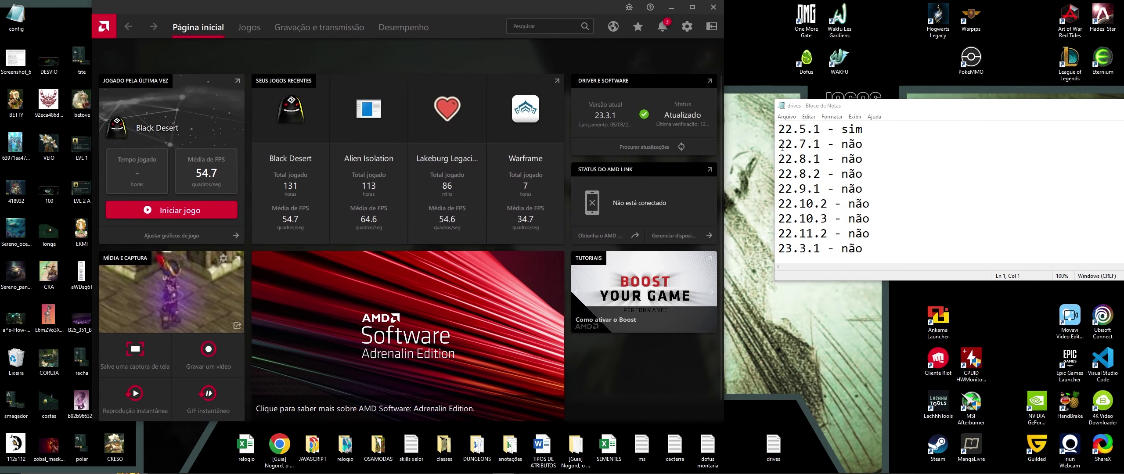
Highlight the driver versions 22.7.1 to 23.3.1 marked "não" and the 22.5.1 line marked "sim" in the notes.
left_click_drag(781, 145, 879, 251)
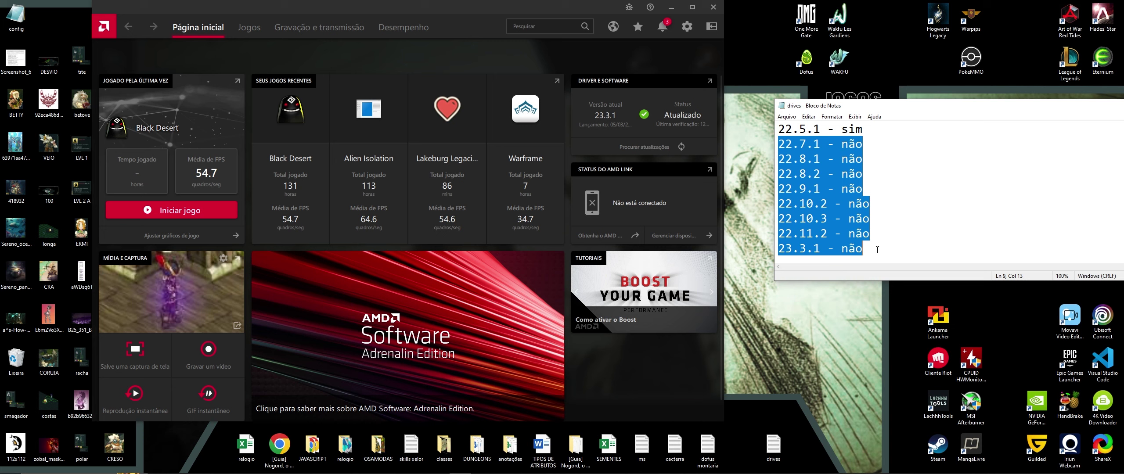
left_click(881, 246)
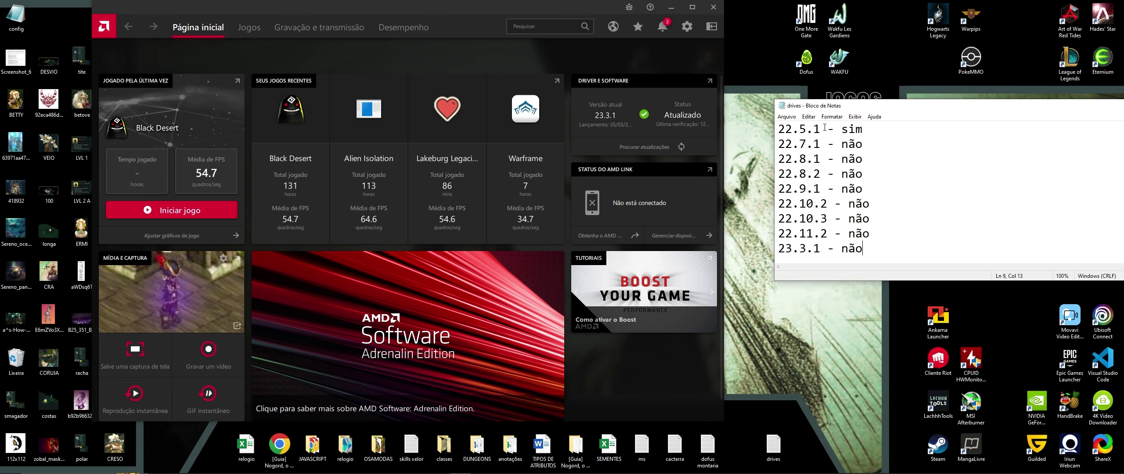
left_click_drag(863, 128, 765, 121)
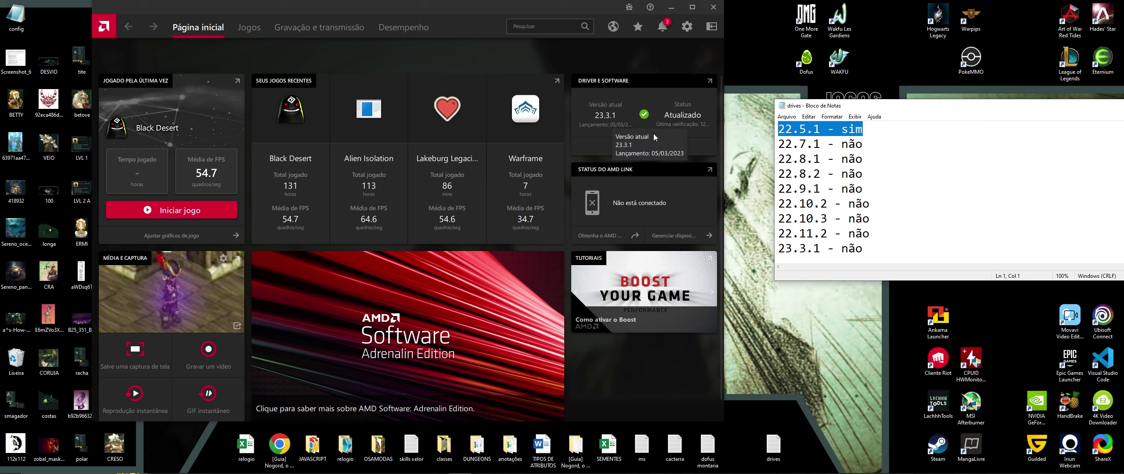
left_click(849, 203)
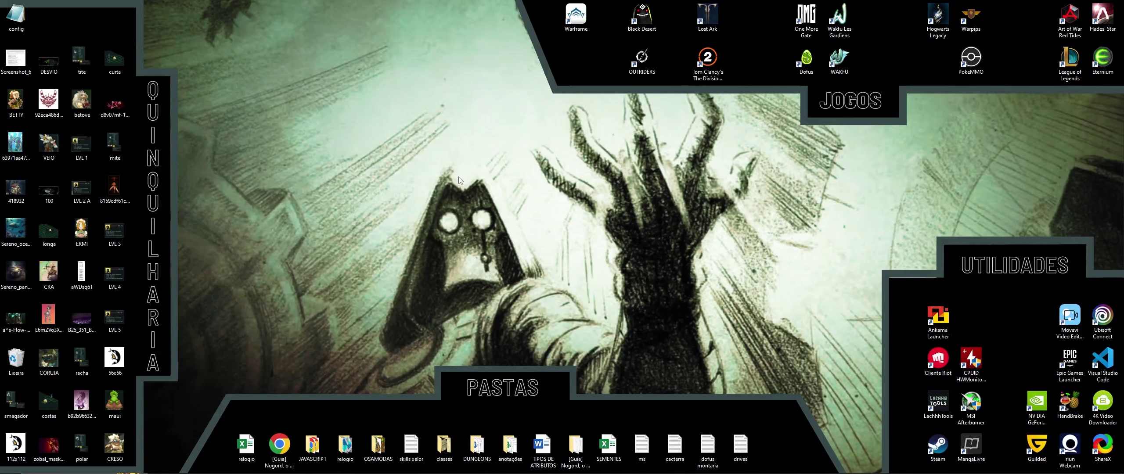
Check the installed driver version in AMD Software: Adrenalin Edition, close it and refresh the desktop.
right_click(458, 180)
left_click(464, 181)
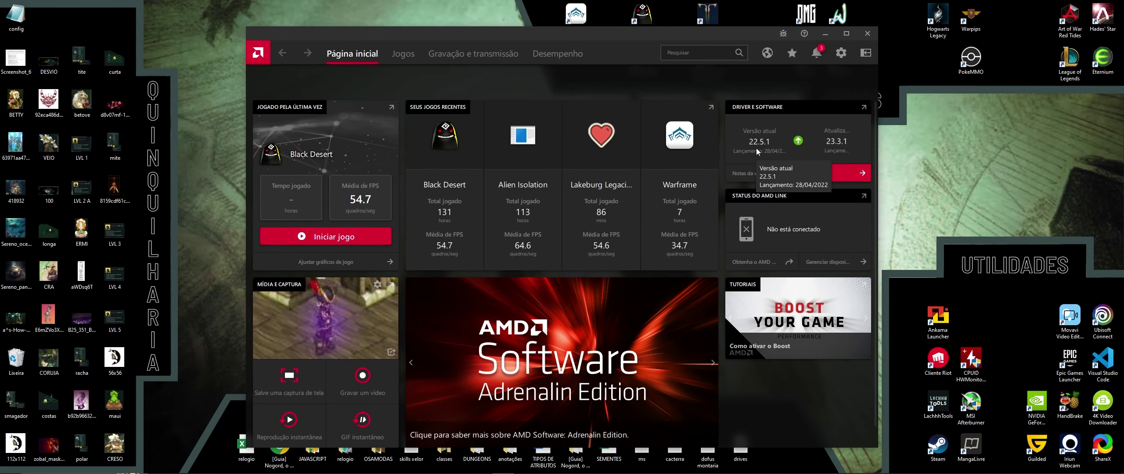
left_click(867, 33)
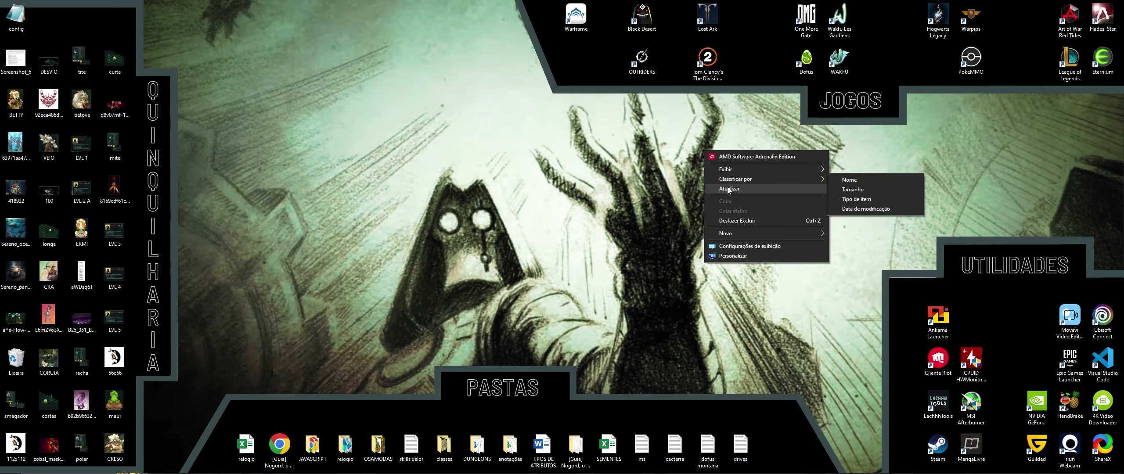
left_click(729, 188)
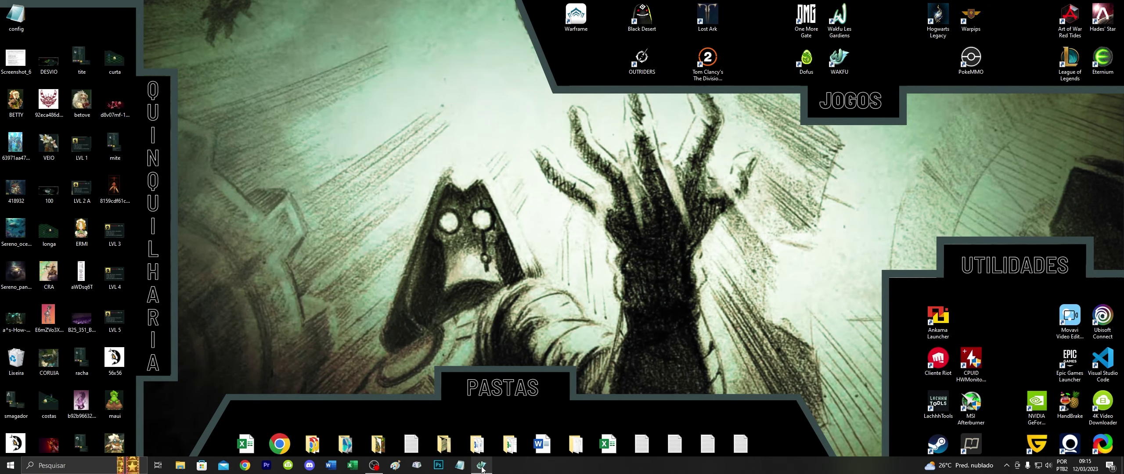
Return to WAKFU and start another 0% Rolha de Poço training fight through Grão-mestre Kano.
left_click(482, 467)
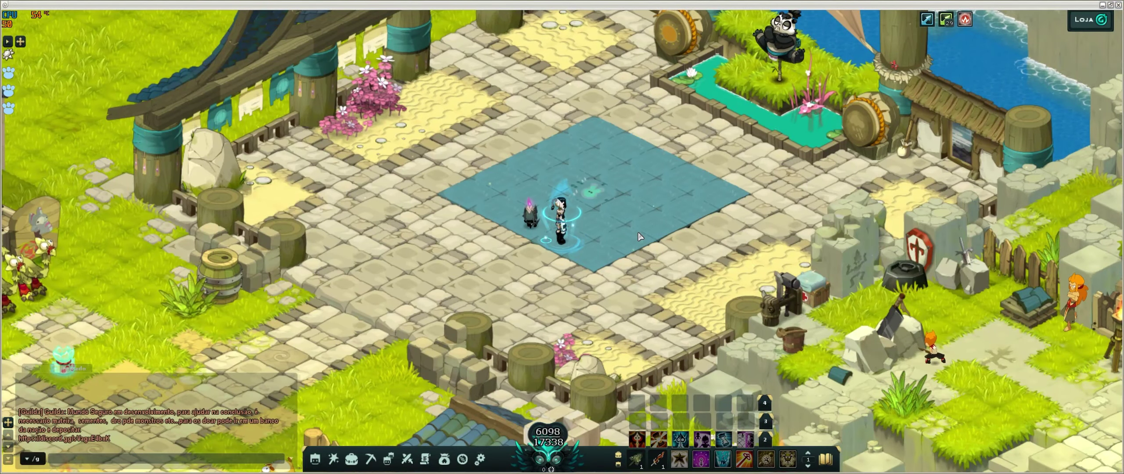
left_click(780, 52)
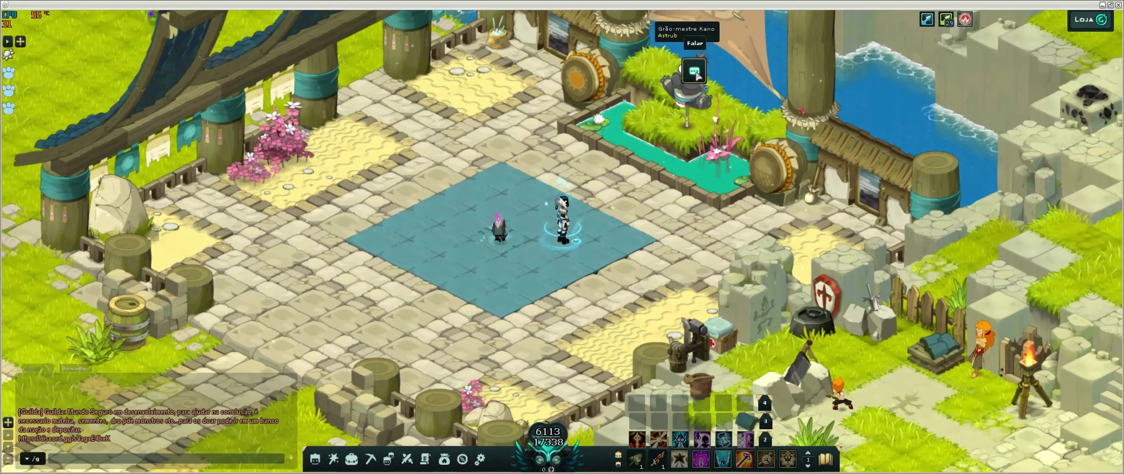
left_click(695, 96)
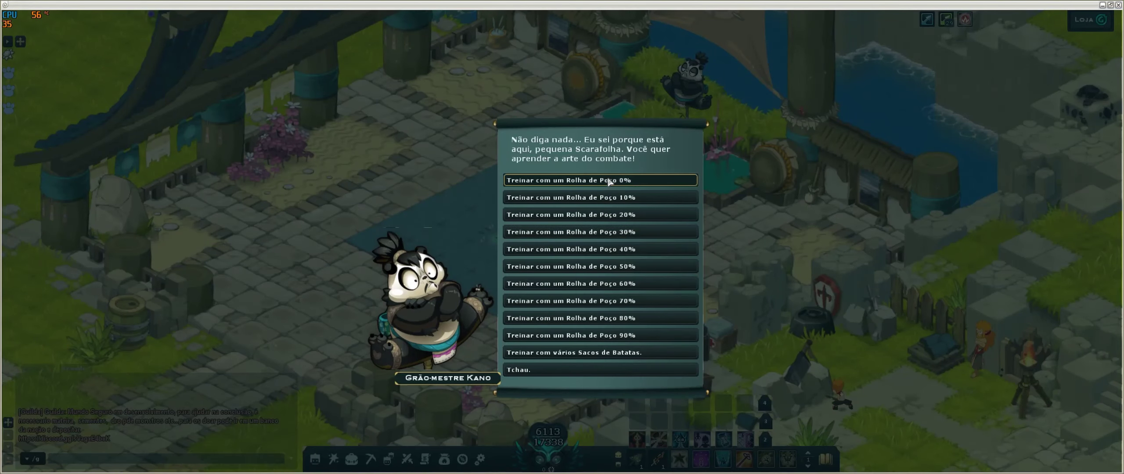
left_click(609, 181)
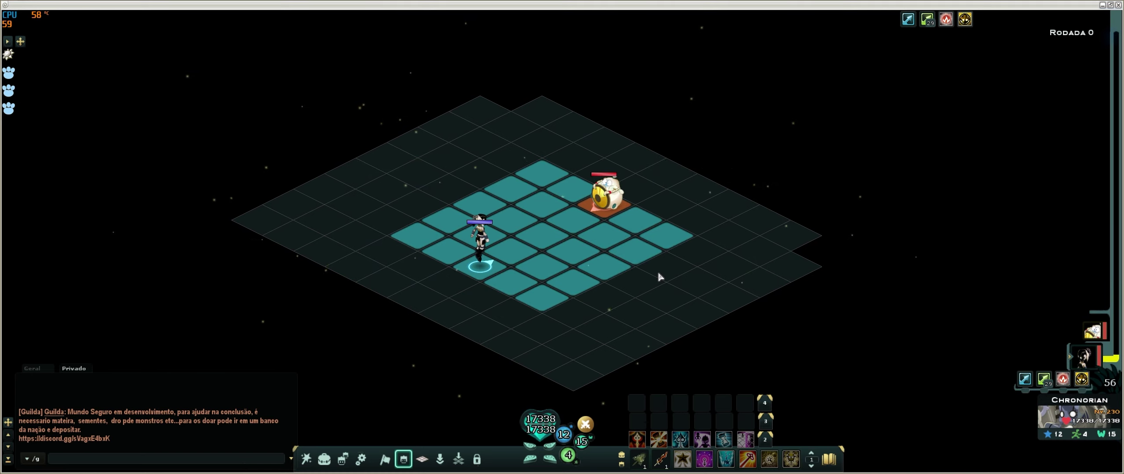
key("space")
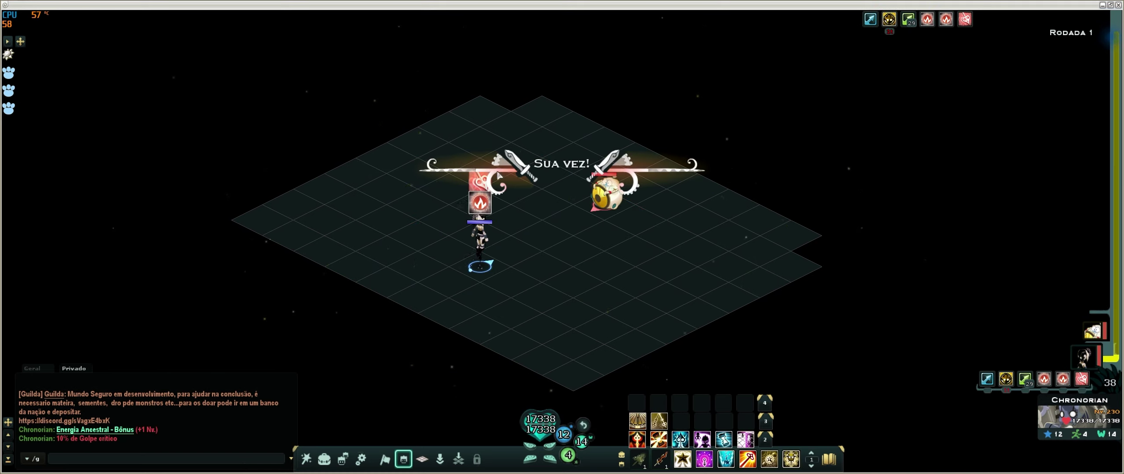
Cast Devoção on the character and Suspensão on the Rolha de Poço.
key("3")
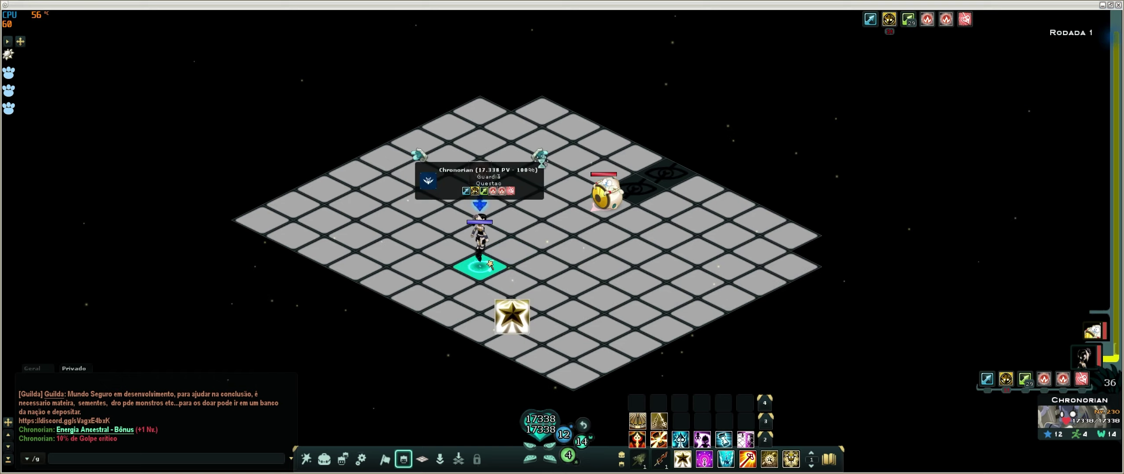
left_click(486, 264)
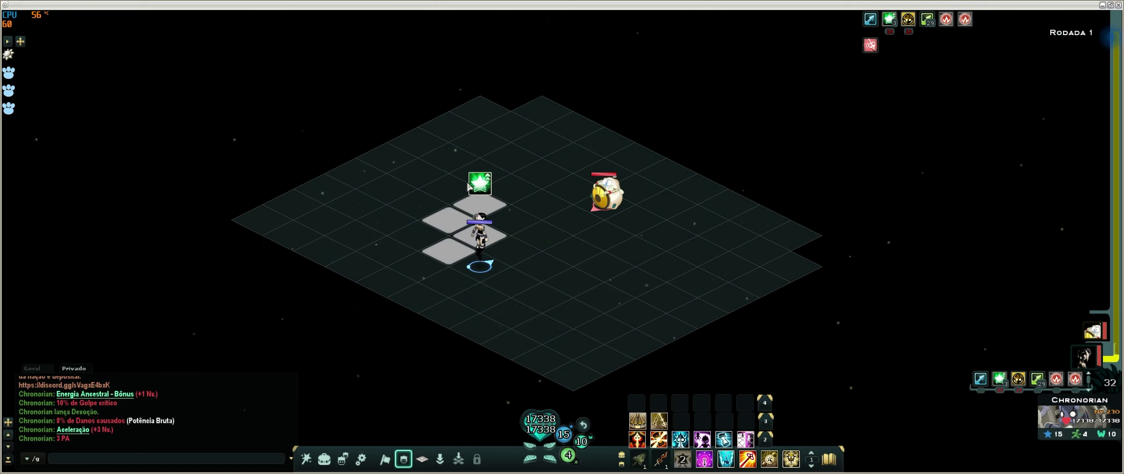
right_click(476, 182)
key("4")
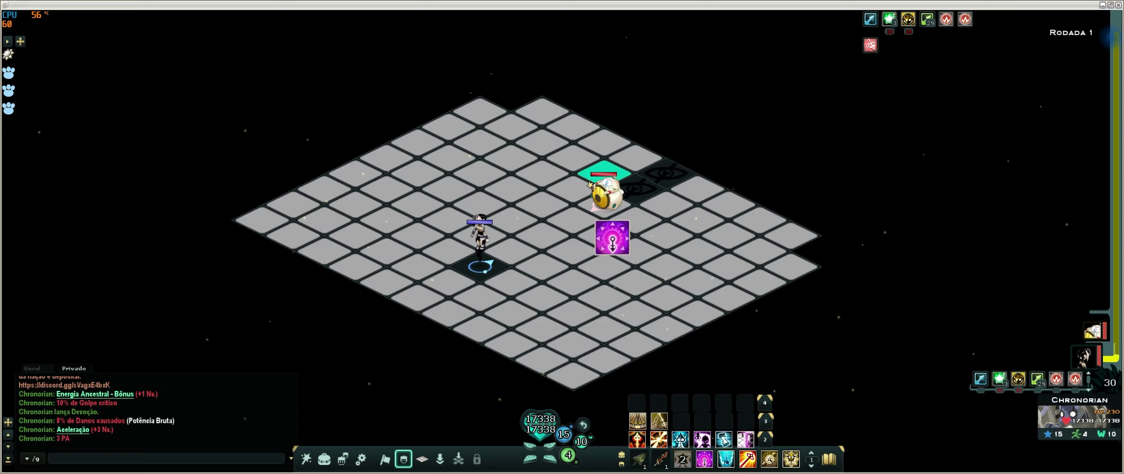
left_click(609, 200)
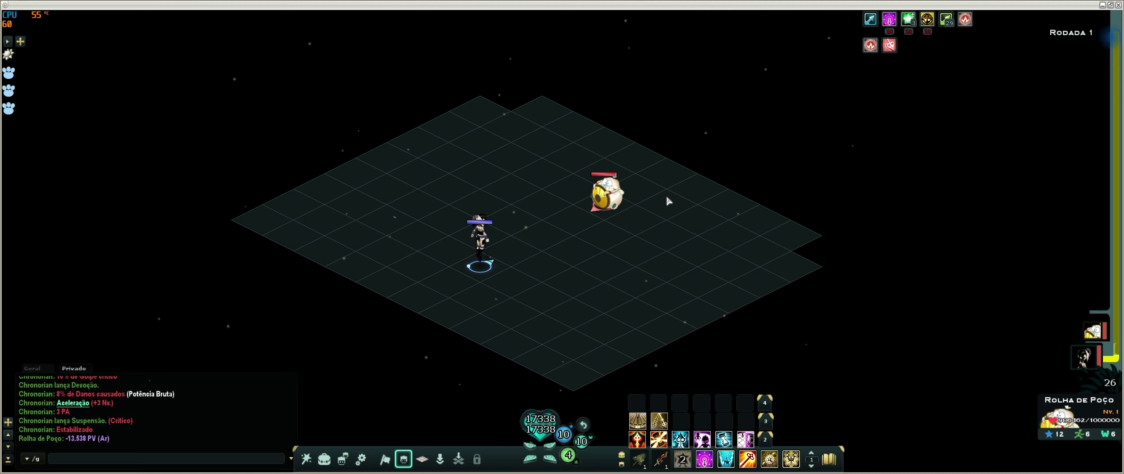
End the training fight, minimize WAKFU and open the drives text file from the desktop.
key("Return")
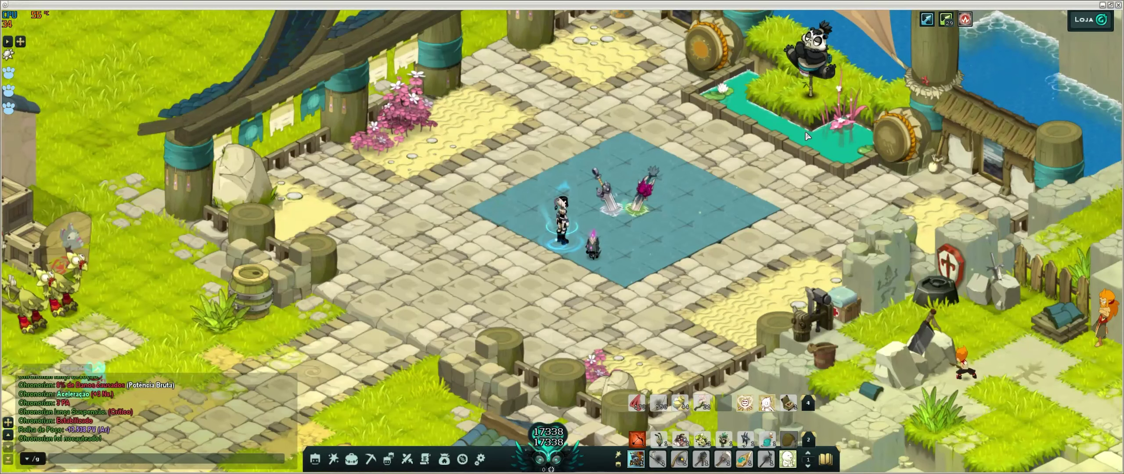
left_click(1103, 4)
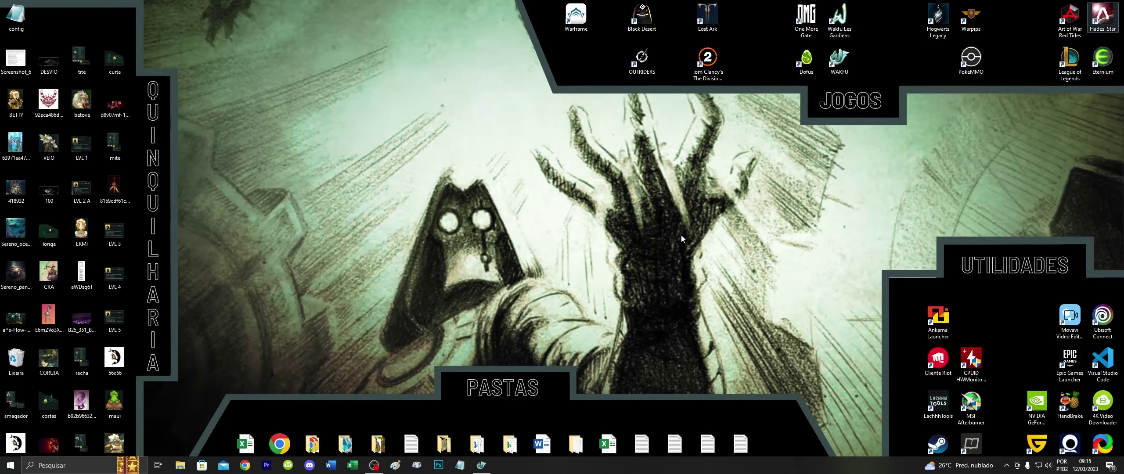
double_click(740, 444)
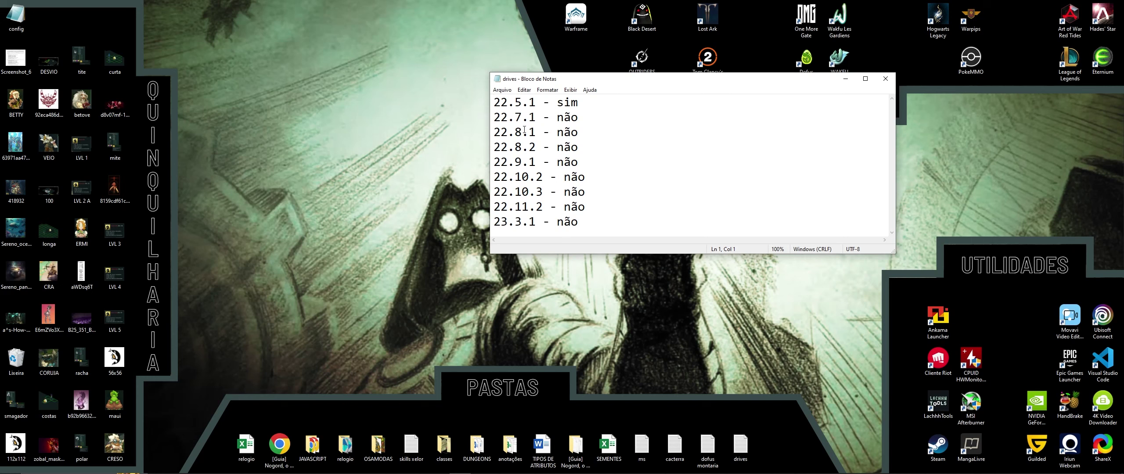
Highlight the driver versions marked "não" in the notes, from 22.7.1 through 23.3.1.
mouse_move(553, 119)
left_mouse_down()
mouse_move(580, 149)
mouse_move(602, 237)
mouse_move(536, 132)
mouse_move(540, 119)
left_mouse_up()
left_click(491, 116)
left_click_drag(494, 117, 616, 234)
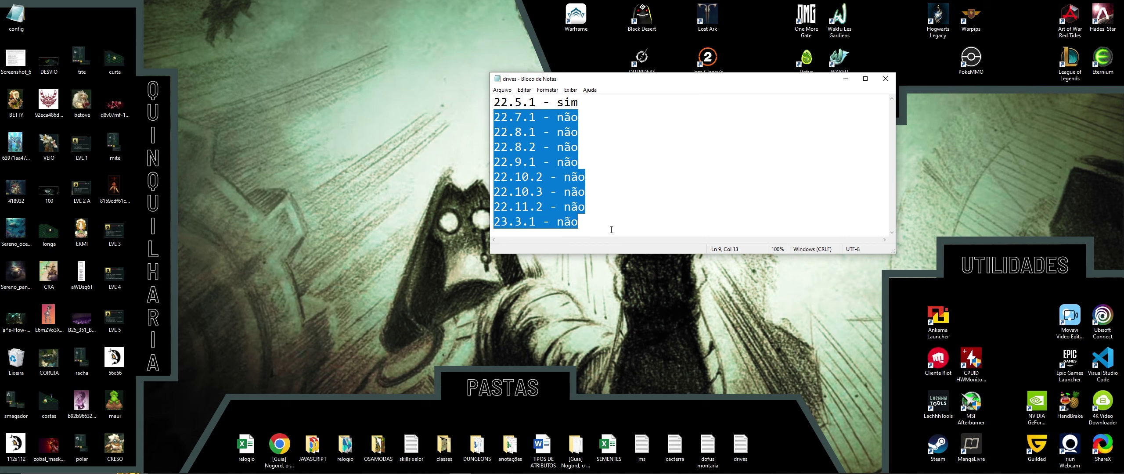
left_click(611, 230)
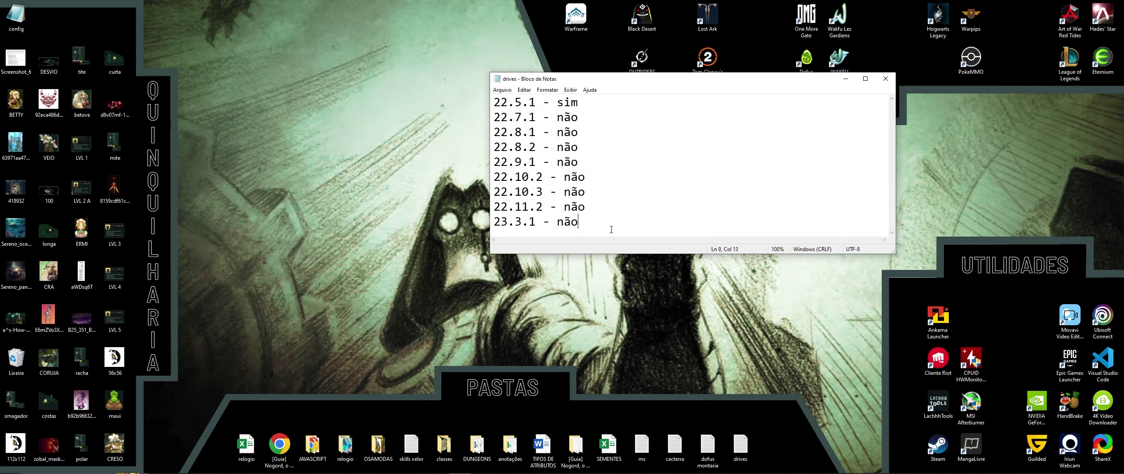
left_click_drag(539, 103, 494, 102)
left_click(596, 122)
left_click_drag(596, 122, 587, 223)
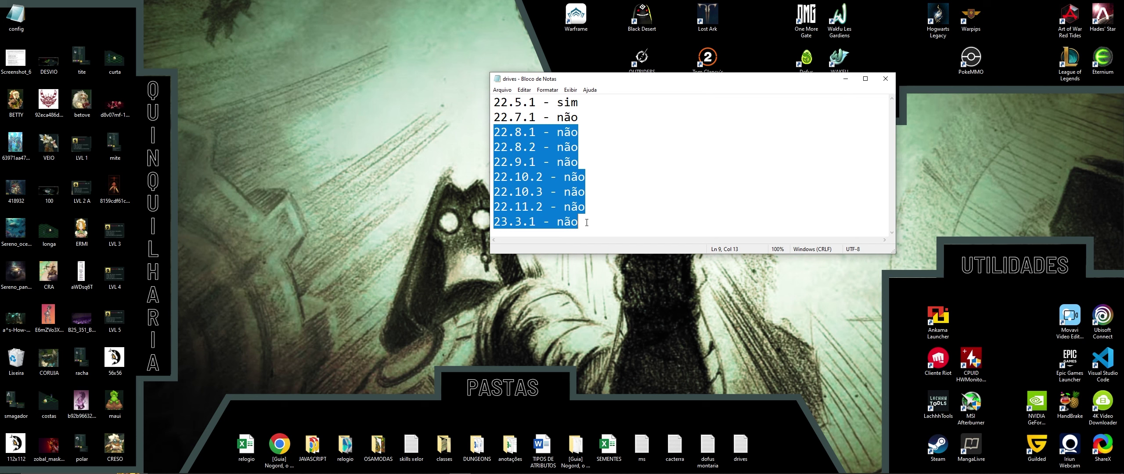
Refresh the desktop and highlight the "22.5.1 - sim" line in the notes.
right_click(354, 51)
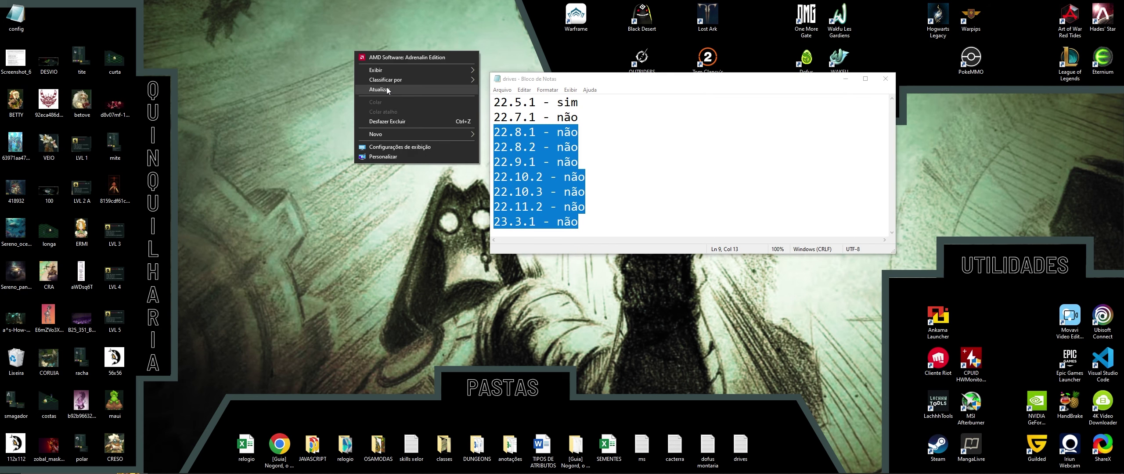
left_click(382, 90)
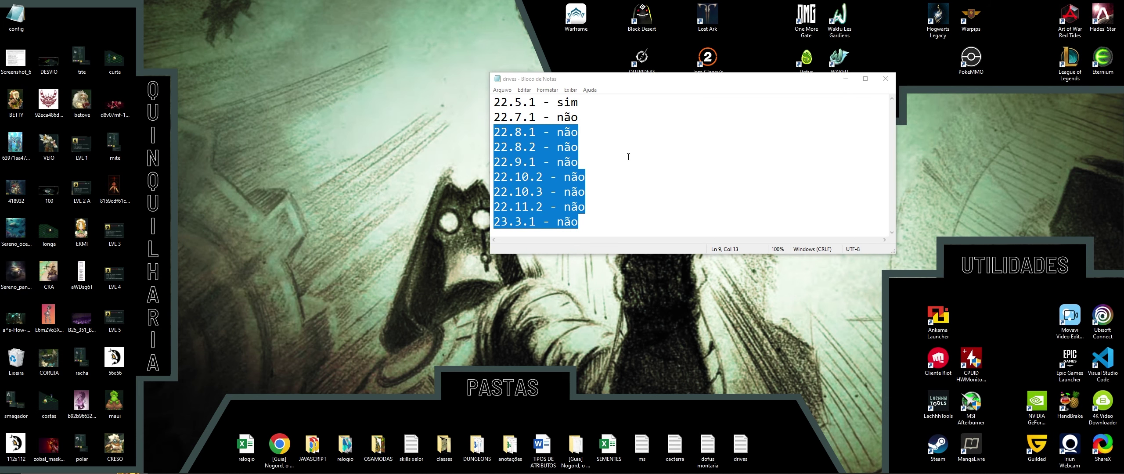
left_click(694, 162)
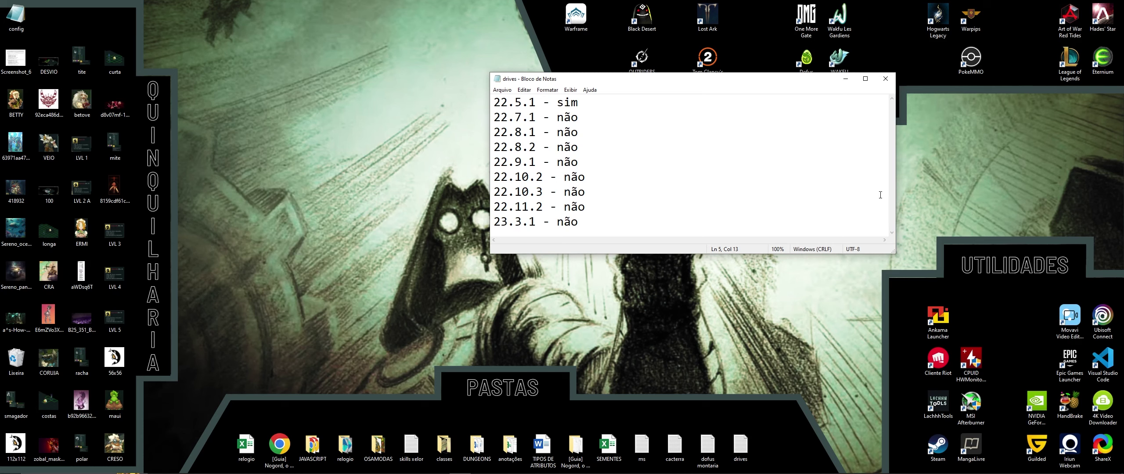
left_click_drag(494, 100, 588, 102)
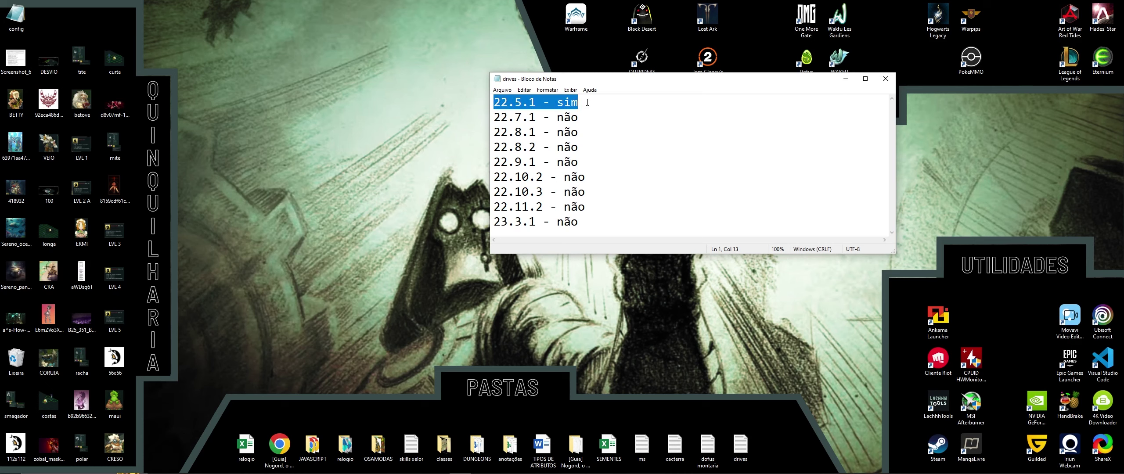
Move the notes window to the middle of the desktop, refresh the desktop and clear the text selection.
left_click_drag(649, 84, 552, 134)
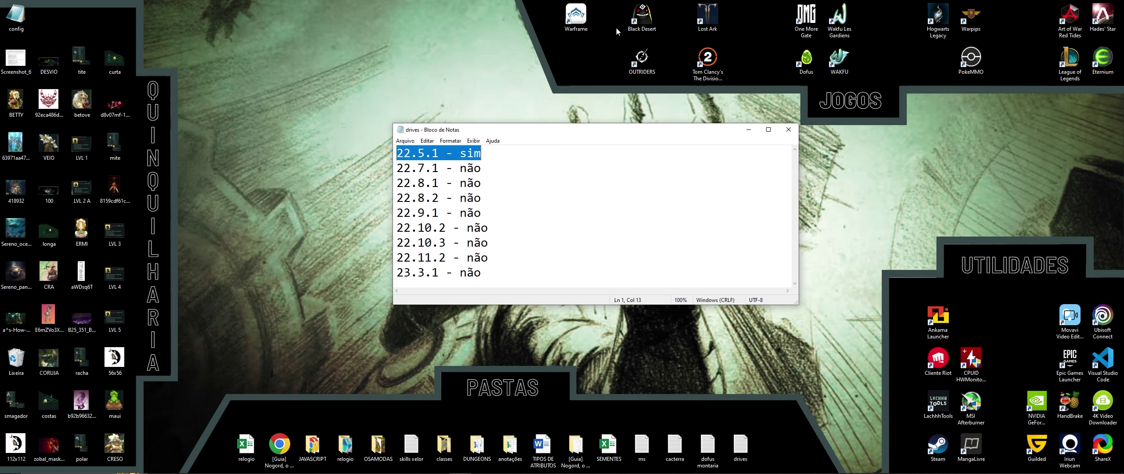
left_click_drag(540, 8, 498, 53)
right_click(497, 53)
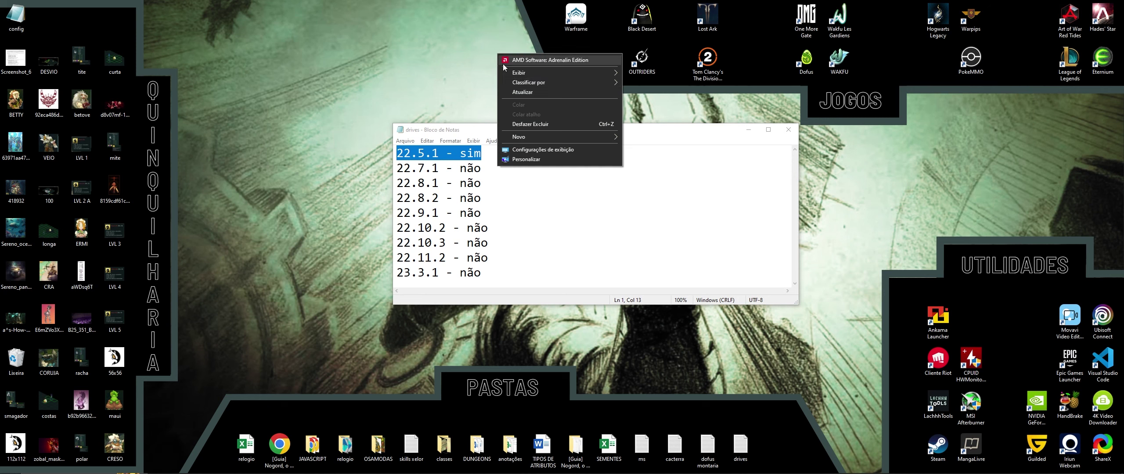
left_click(516, 92)
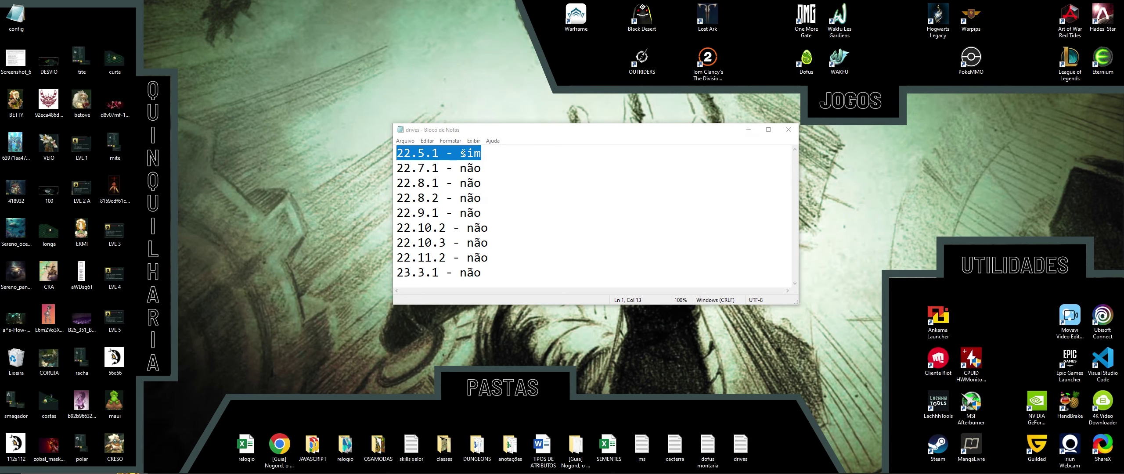
left_click(417, 154)
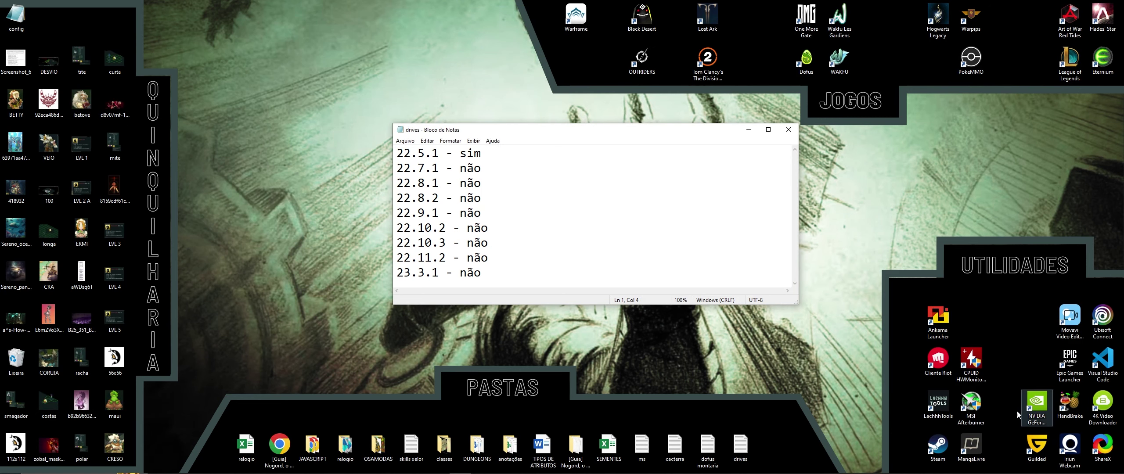
Launch MSI Afterburner from the desktop and minimize its window.
left_click(975, 407)
double_click(976, 408)
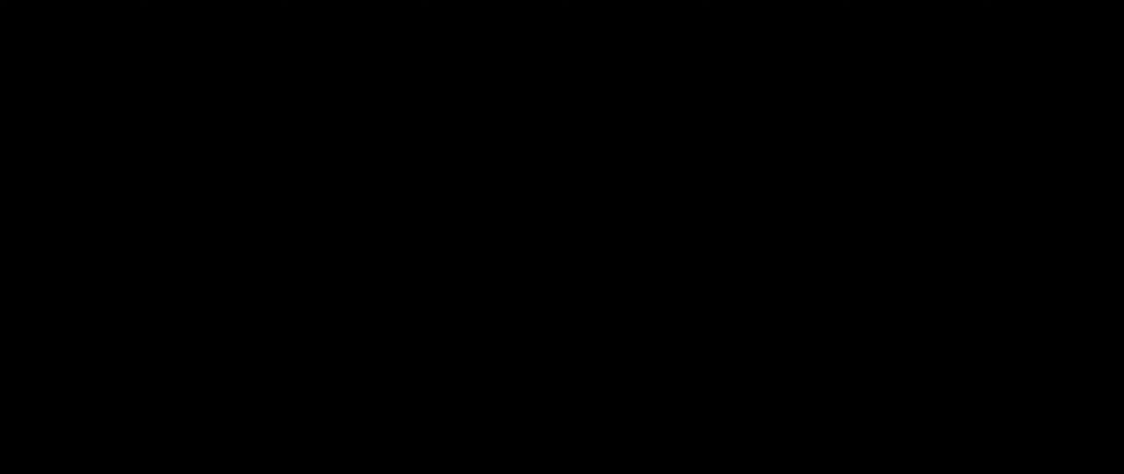
left_click(582, 262)
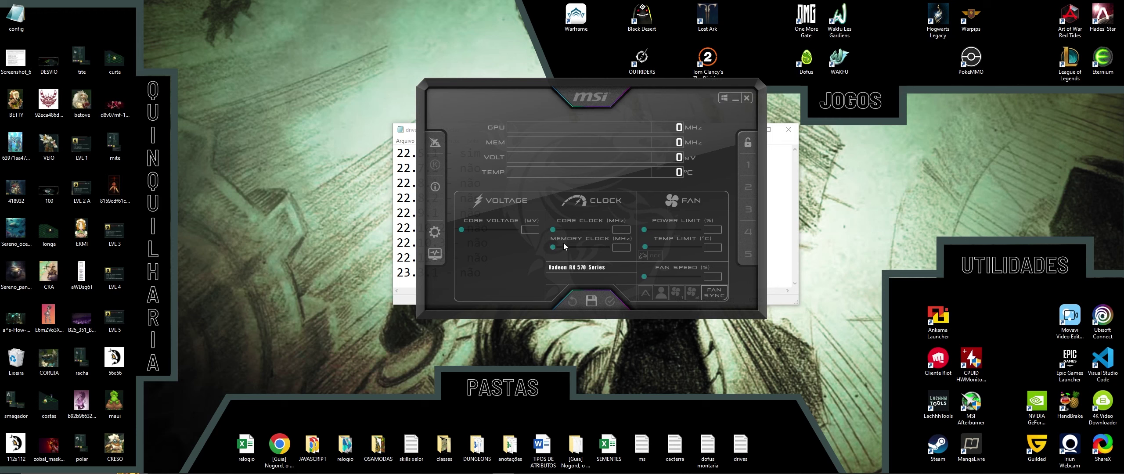
left_click(738, 99)
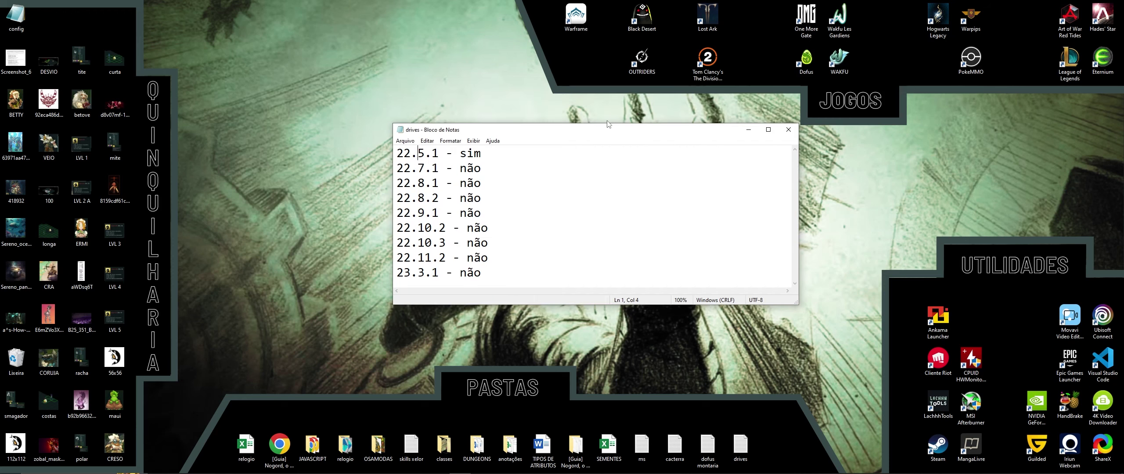
Switch to WAKFU and move the small shortcut bar further down, away from the CPU temperature overlay.
key("alt+Tab")
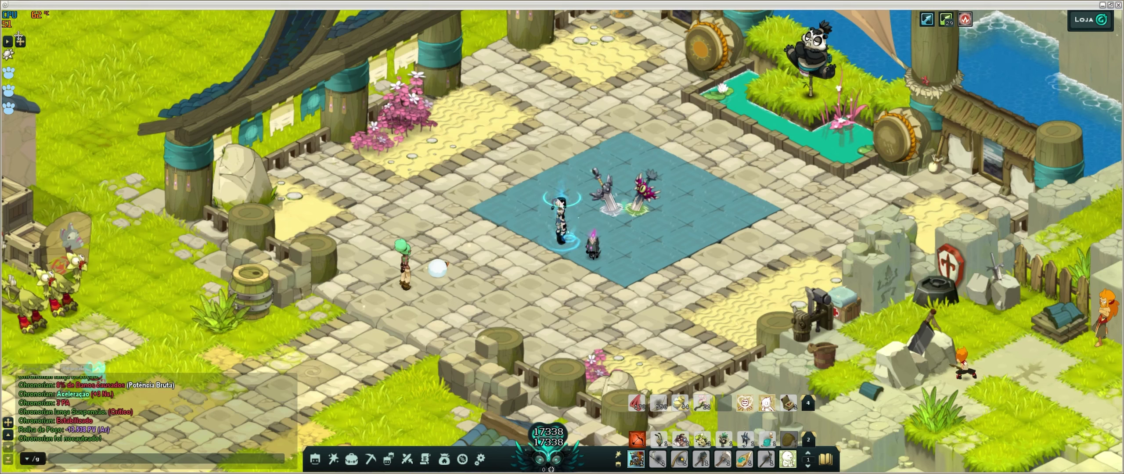
left_click_drag(18, 38, 16, 69)
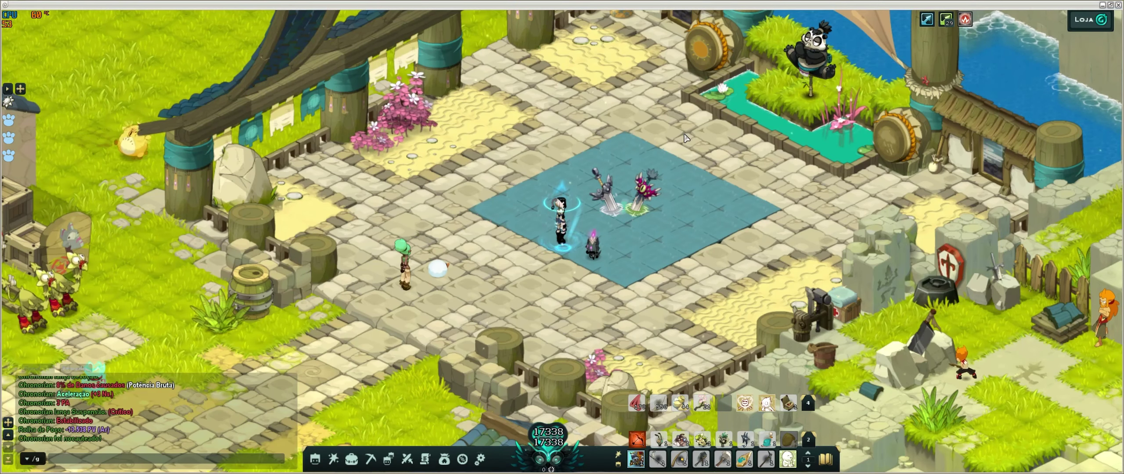
Walk the character around the blue-tiled training area and the paving beside it.
left_click(569, 153)
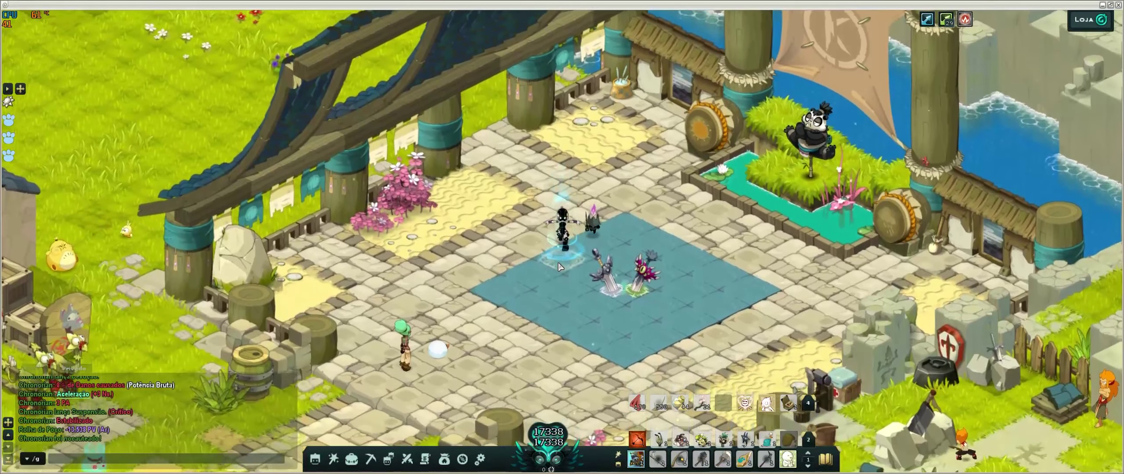
left_click(559, 266)
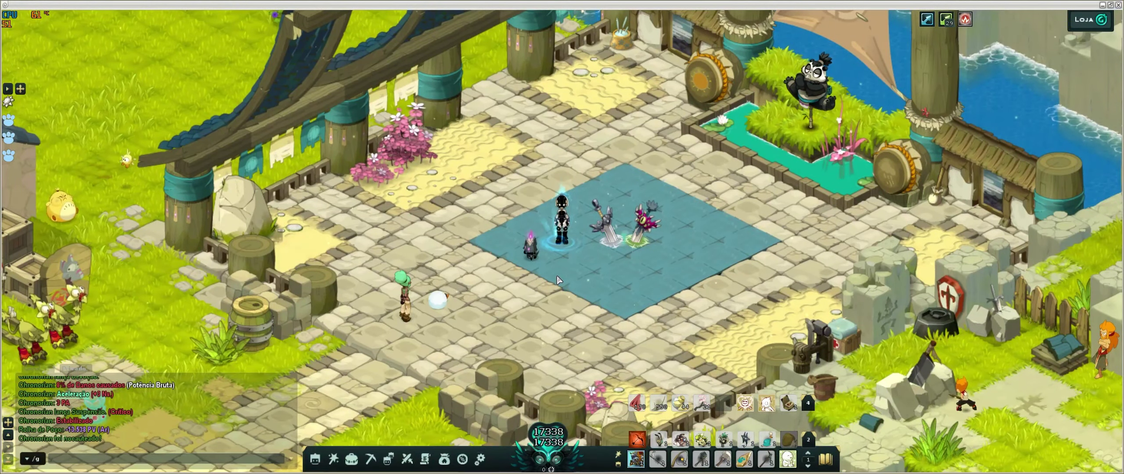
left_click(557, 279)
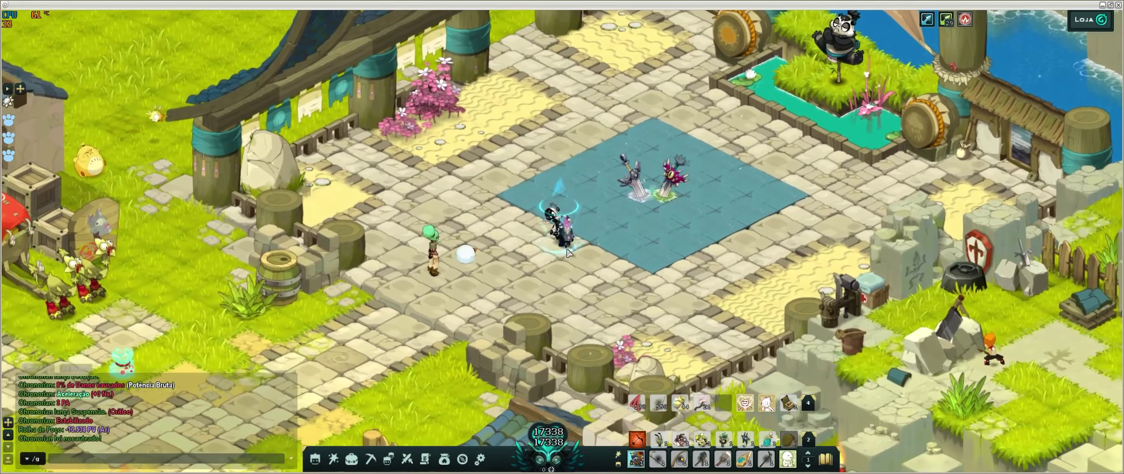
left_click(574, 256)
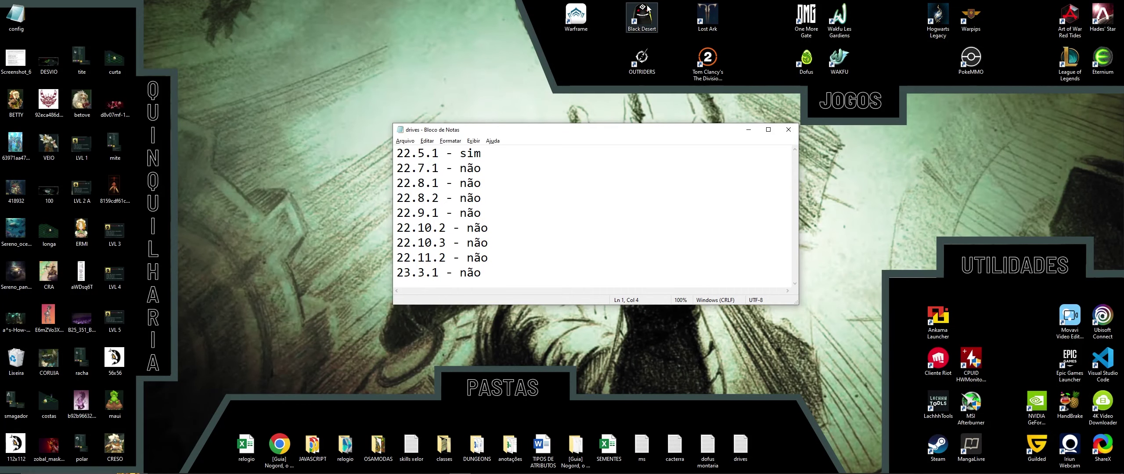
Reposition the notes window on the desktop, highlight version 22.5.1 in it and refresh the desktop.
left_click_drag(606, 131, 627, 142)
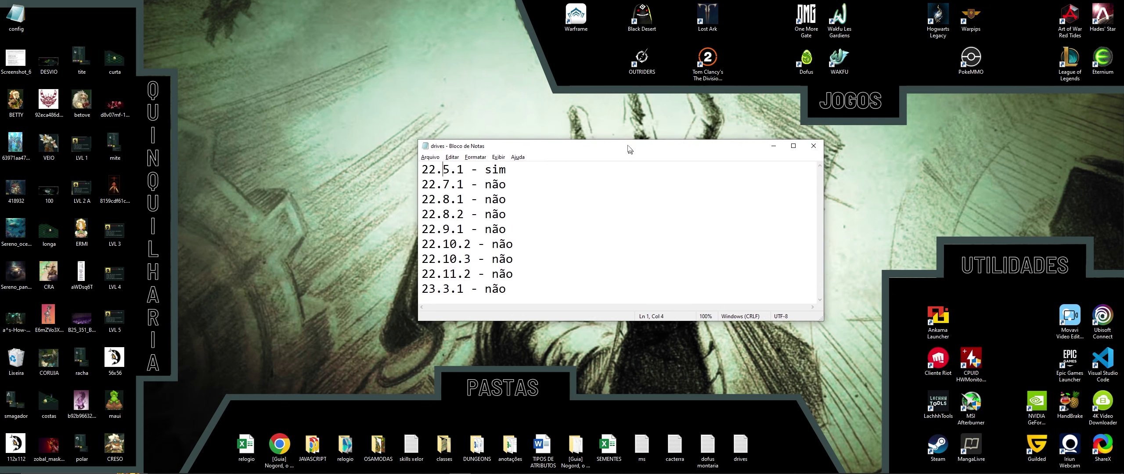
right_click(453, 78)
left_click(474, 116)
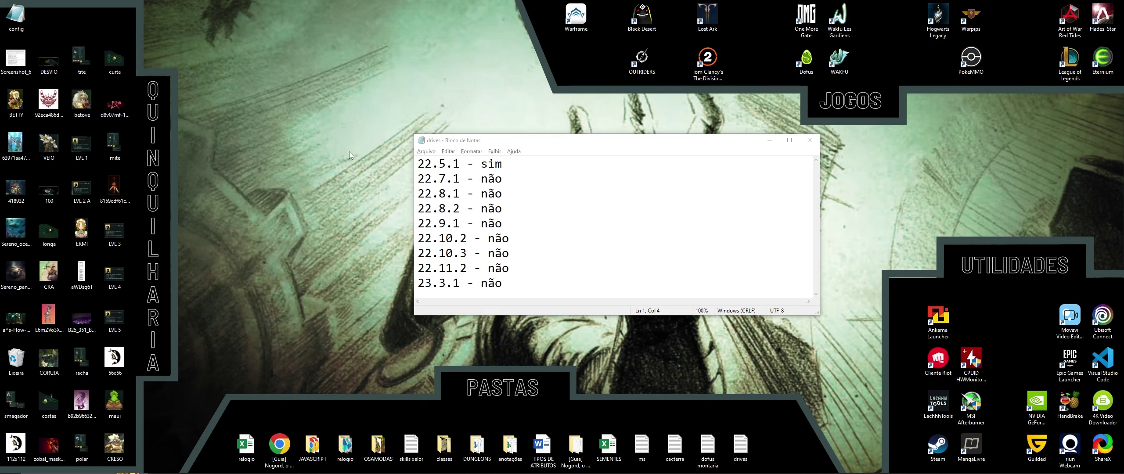
left_click_drag(460, 163, 417, 163)
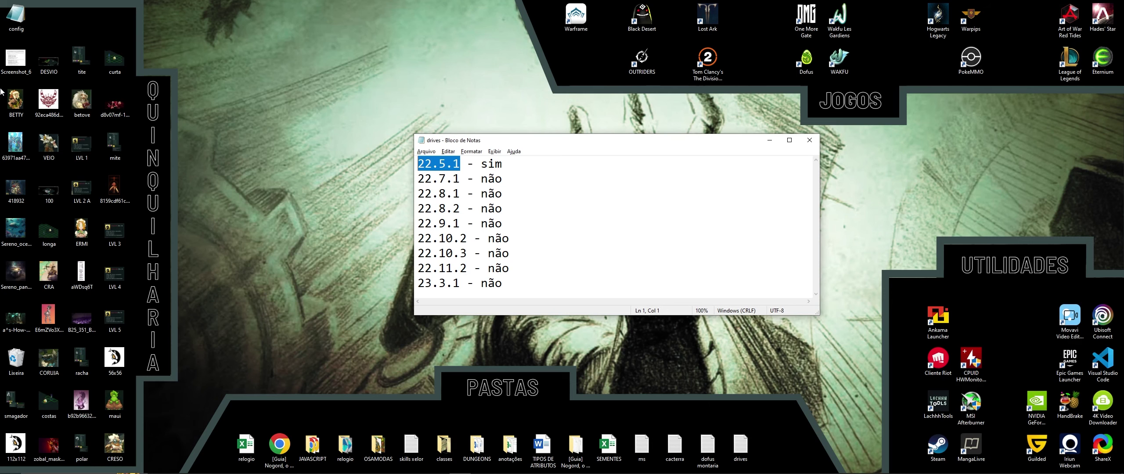
right_click(356, 72)
left_click(371, 111)
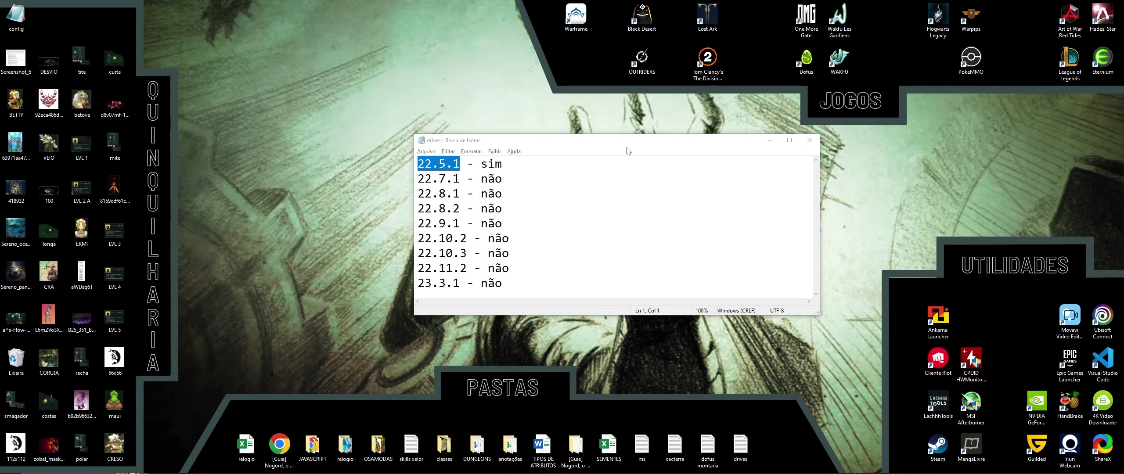
Highlight the "não" lines from 22.7.1 to 23.3.1 once more and close the notes.
left_click_drag(417, 176, 543, 312)
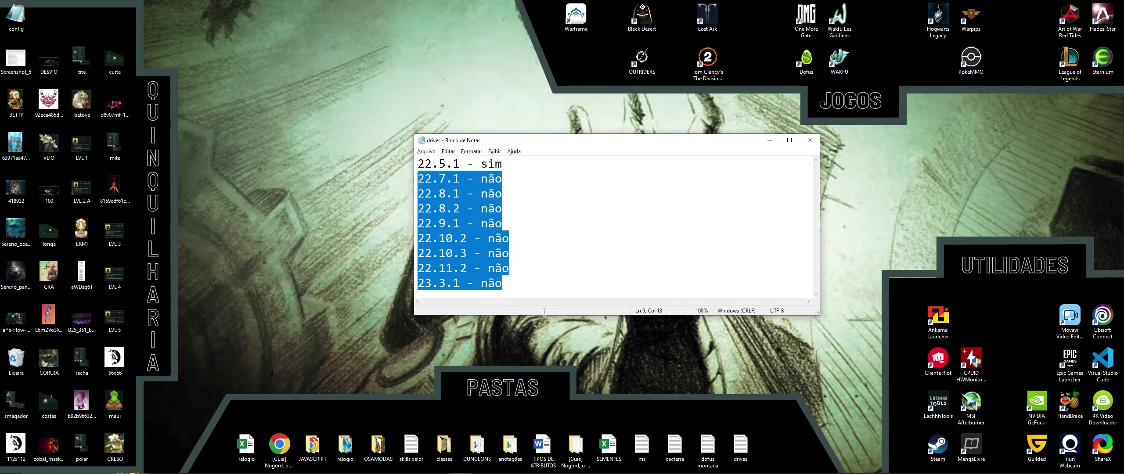
left_click(523, 273)
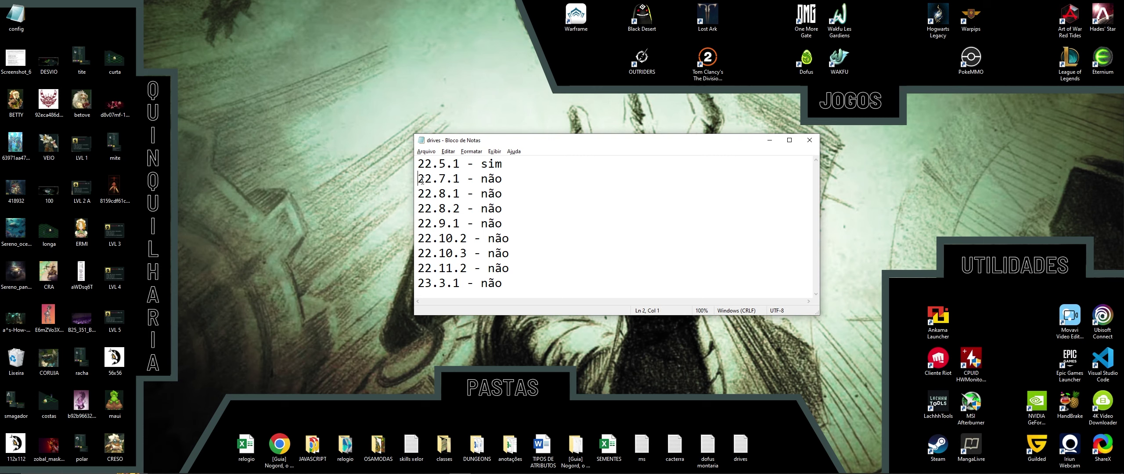
left_click_drag(419, 179, 508, 278)
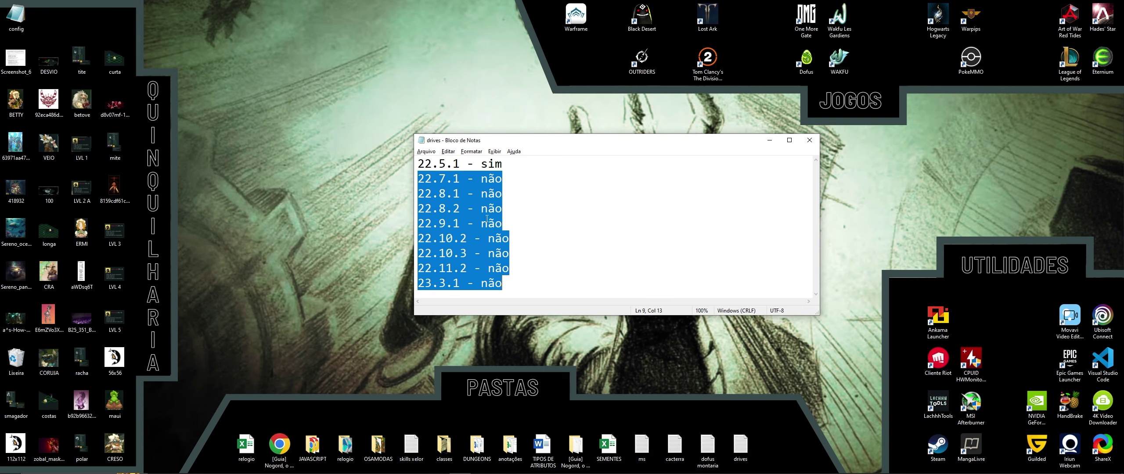
left_click(464, 194)
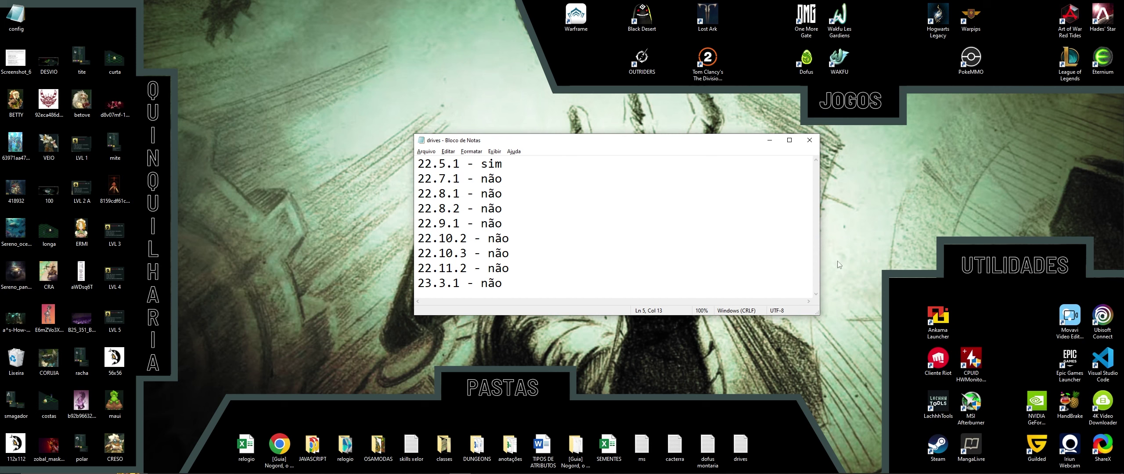
left_click(813, 145)
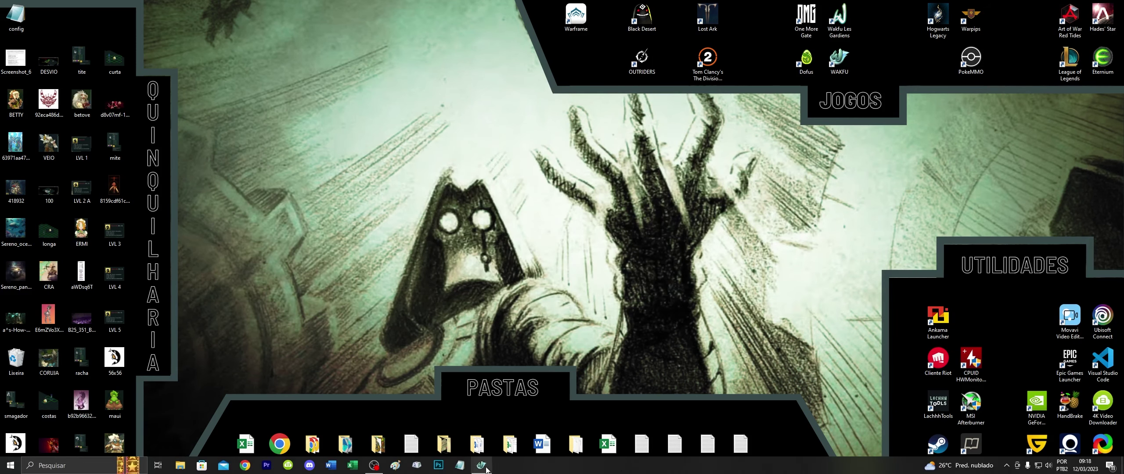
Return to WAKFU and zoom in on the character beside the training area.
left_click(481, 467)
scroll(579, 307, "up", 2)
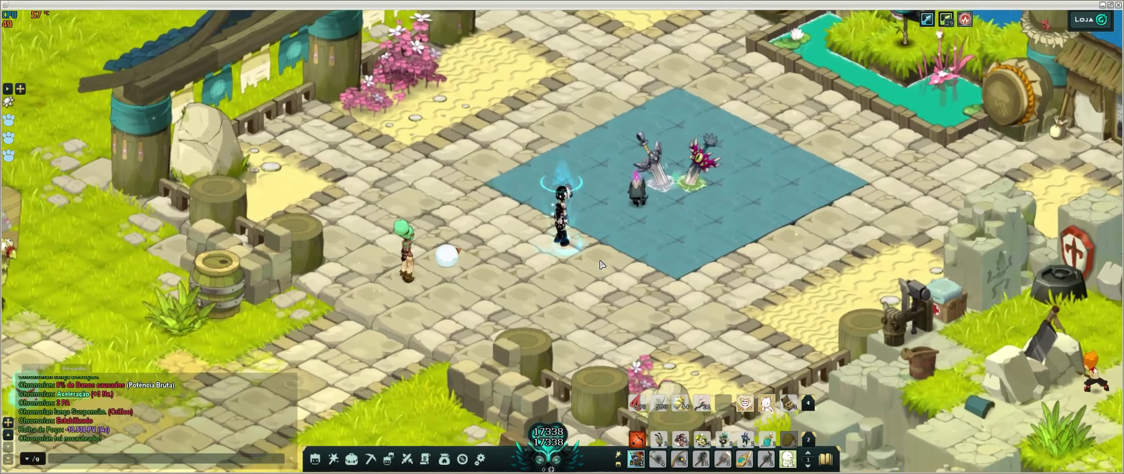